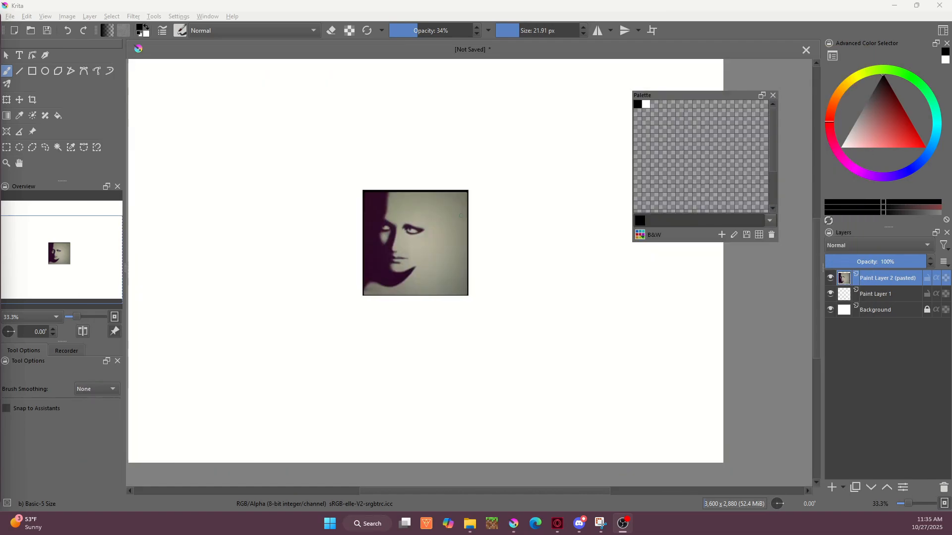
Step: Reposition the floating Palette docker slightly and look through the list of available dockers
{"action": "scroll", "coordinate": [416, 227], "scroll_direction": "up", "scroll_amount": 2}
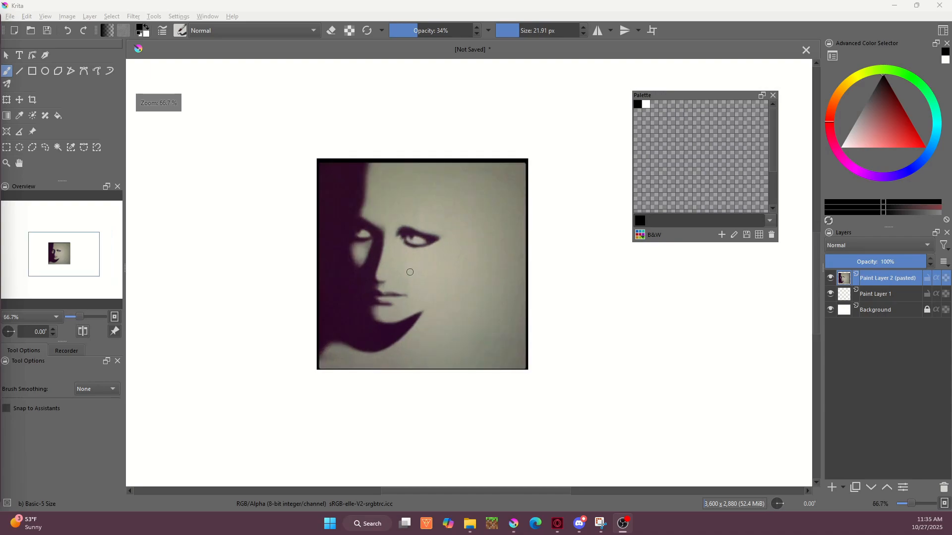
{"action": "scroll", "coordinate": [403, 272], "scroll_direction": "down", "scroll_amount": 1}
{"action": "scroll", "coordinate": [409, 271], "scroll_direction": "up", "scroll_amount": 1}
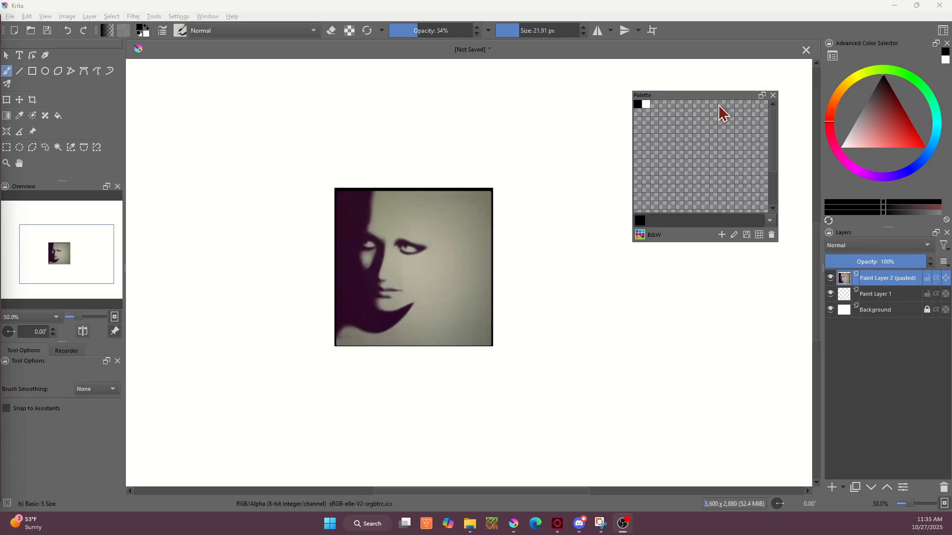
{"action": "left_click_drag", "start_coordinate": [712, 96], "coordinate": [702, 101]}
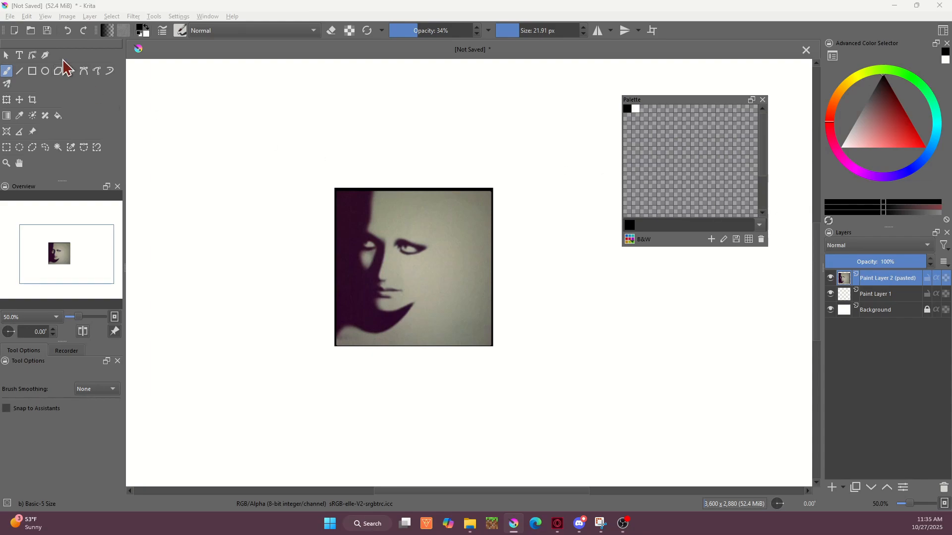
{"action": "left_click", "coordinate": [178, 17]}
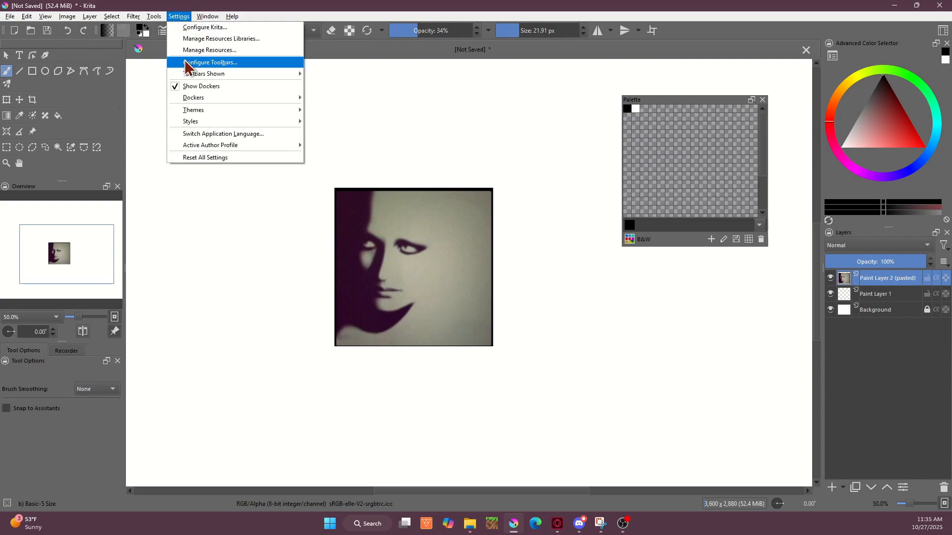
{"action": "mouse_move", "coordinate": [192, 101]}
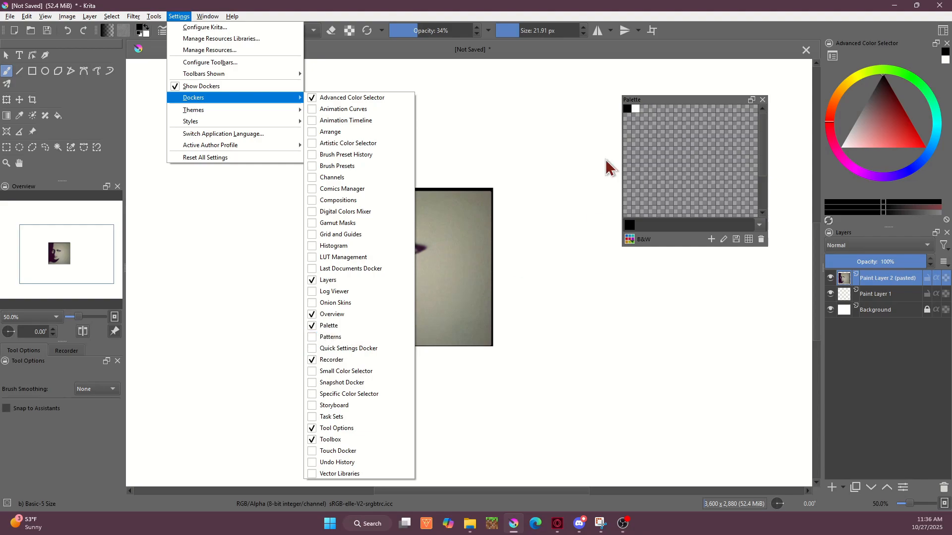
{"action": "left_click", "coordinate": [678, 99]}
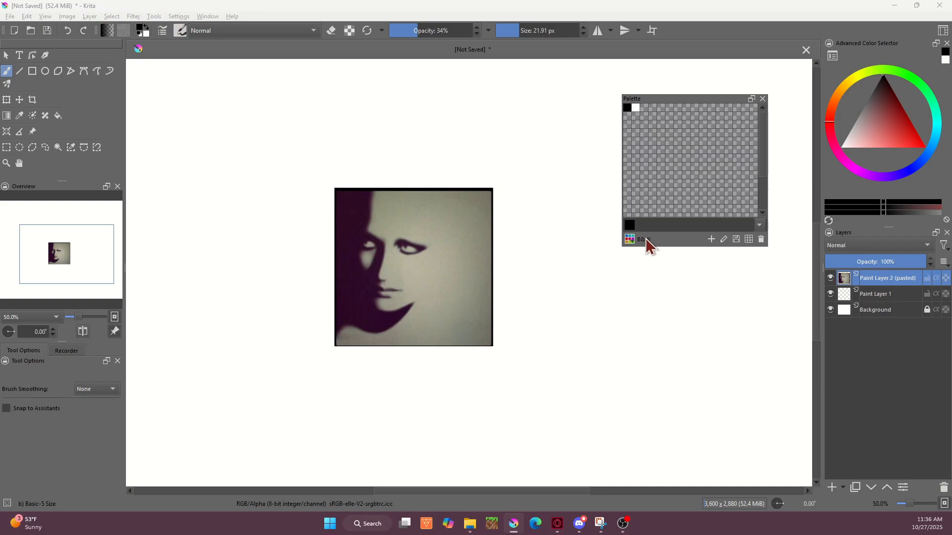
Step: Preview the Default, Swatch colored grey and Swatches palettes, and return to the B&W palette
{"action": "left_click", "coordinate": [630, 240]}
{"action": "scroll", "coordinate": [713, 319], "scroll_direction": "down", "scroll_amount": 3}
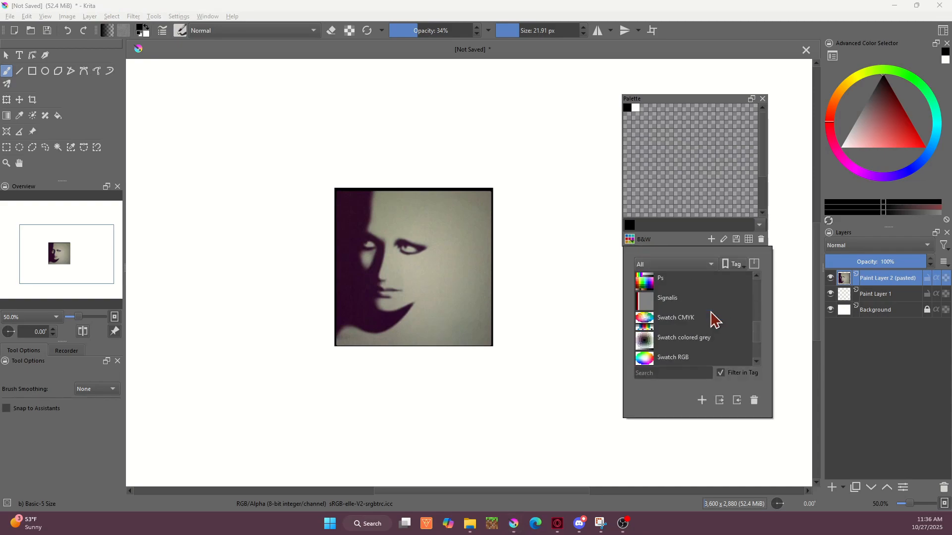
{"action": "scroll", "coordinate": [714, 318], "scroll_direction": "up", "scroll_amount": 5}
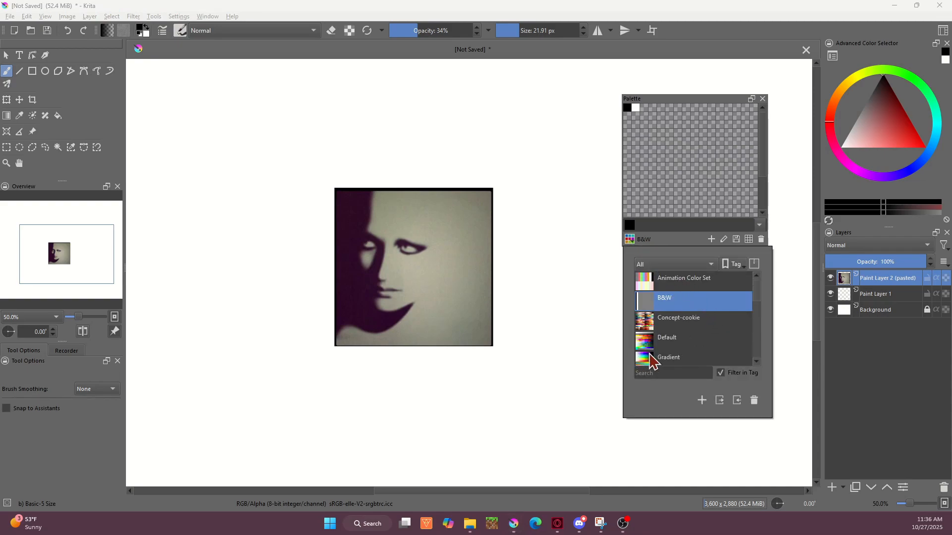
{"action": "left_click", "coordinate": [673, 317]}
{"action": "left_click", "coordinate": [669, 344]}
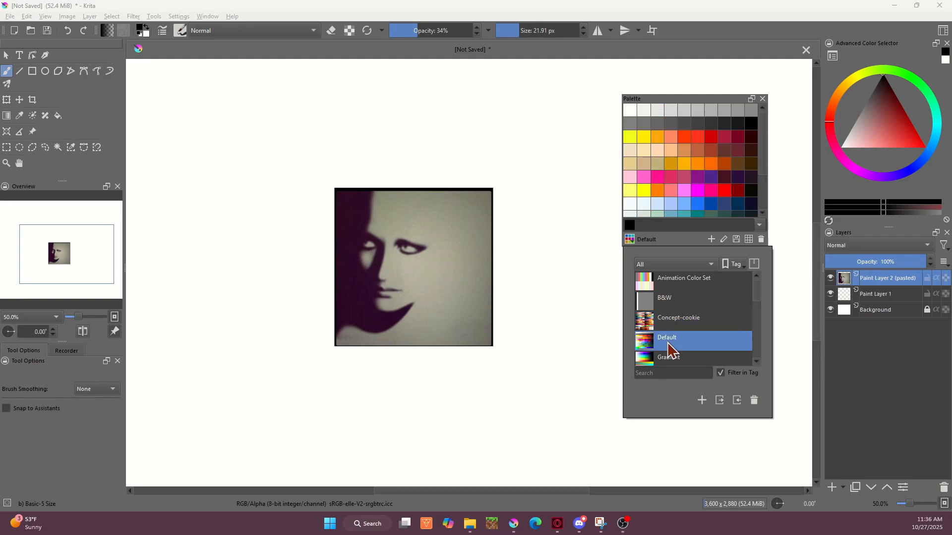
{"action": "scroll", "coordinate": [669, 344], "scroll_direction": "down", "scroll_amount": 4}
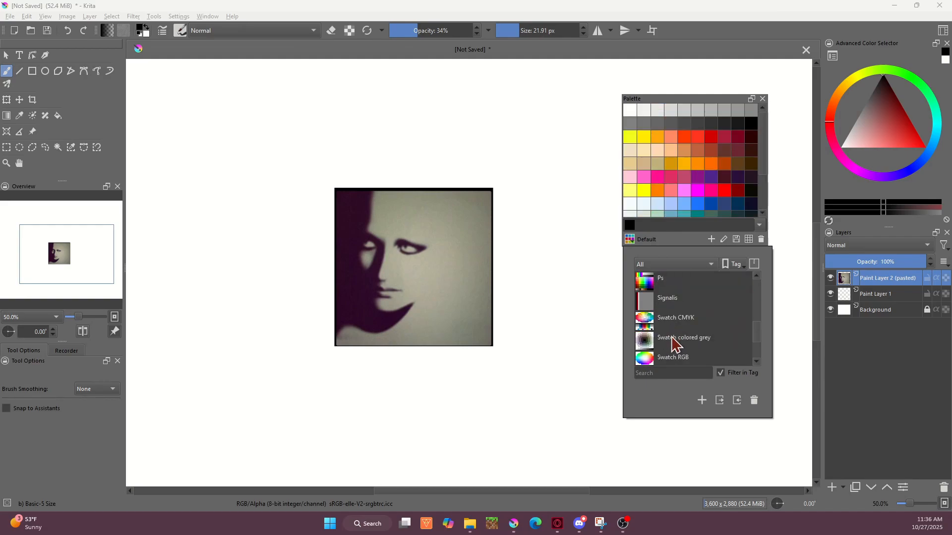
{"action": "left_click", "coordinate": [675, 342]}
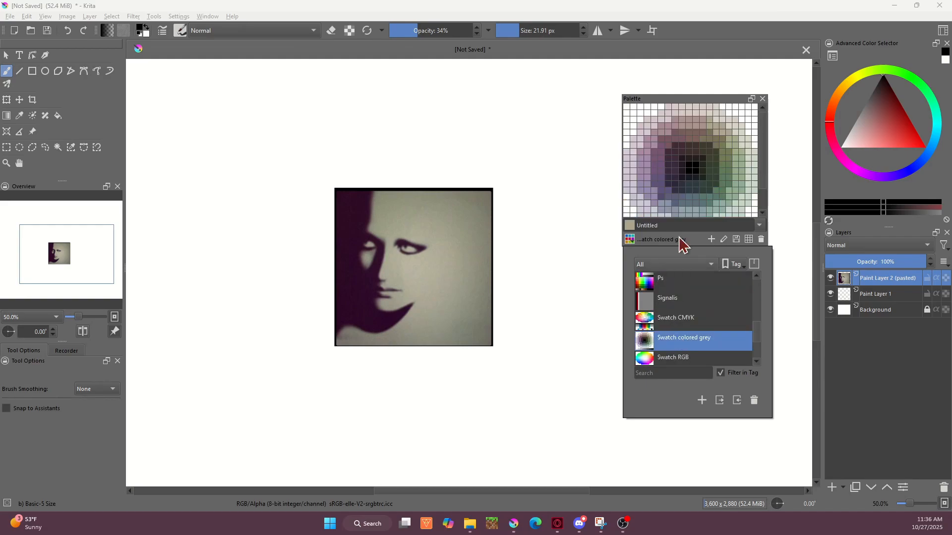
{"action": "scroll", "coordinate": [687, 326], "scroll_direction": "down", "scroll_amount": 1}
{"action": "left_click", "coordinate": [684, 324]}
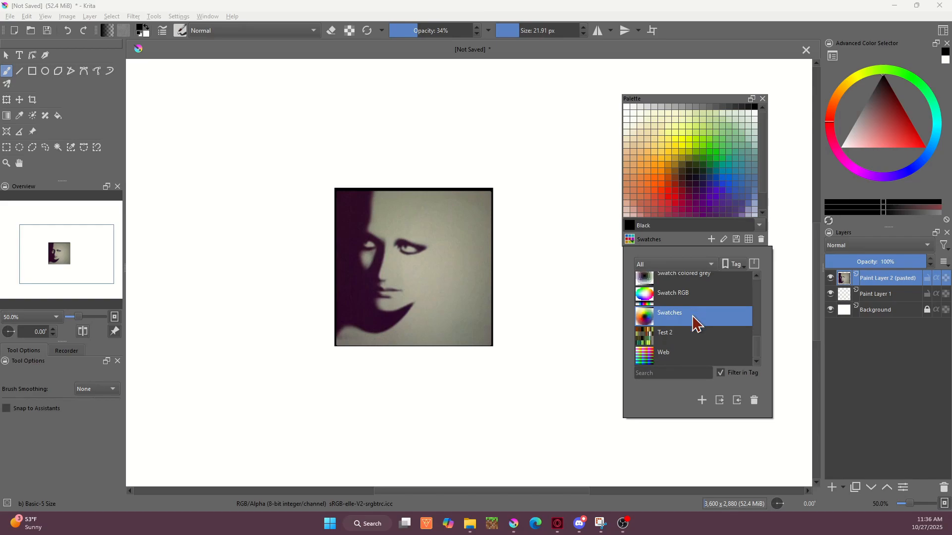
{"action": "scroll", "coordinate": [683, 350], "scroll_direction": "up", "scroll_amount": 2}
{"action": "scroll", "coordinate": [698, 336], "scroll_direction": "up", "scroll_amount": 1}
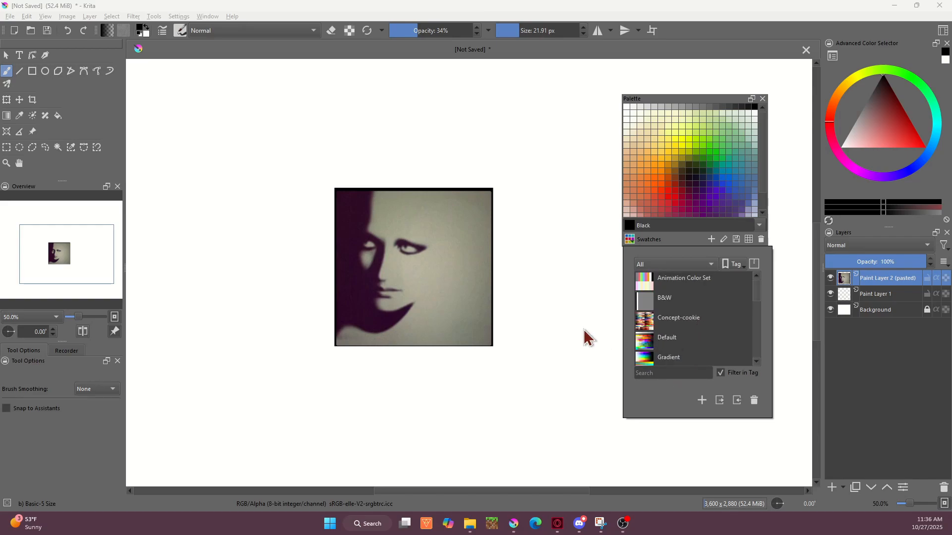
{"action": "left_click", "coordinate": [667, 302]}
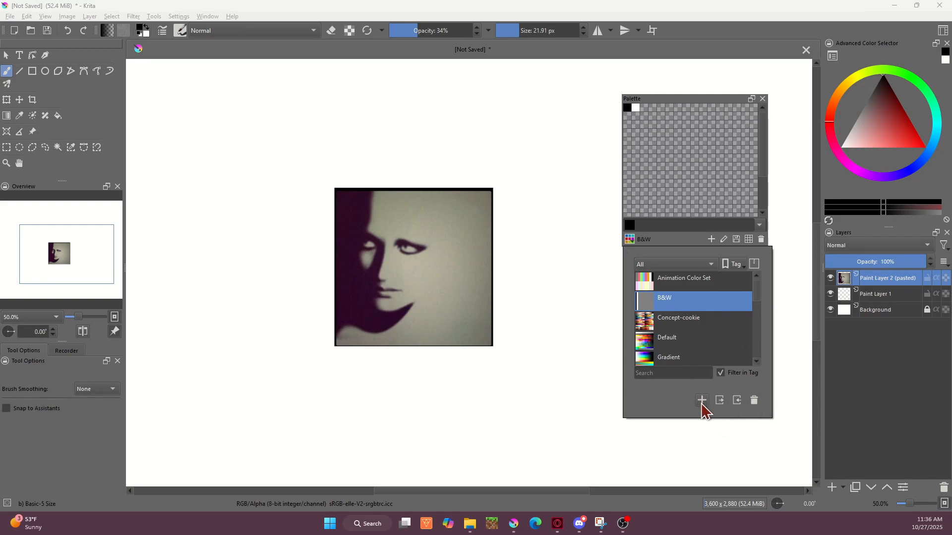
Step: Create a new color palette named "whatever pallete"
{"action": "left_click", "coordinate": [632, 238]}
{"action": "left_click", "coordinate": [634, 242]}
{"action": "left_click", "coordinate": [702, 401]}
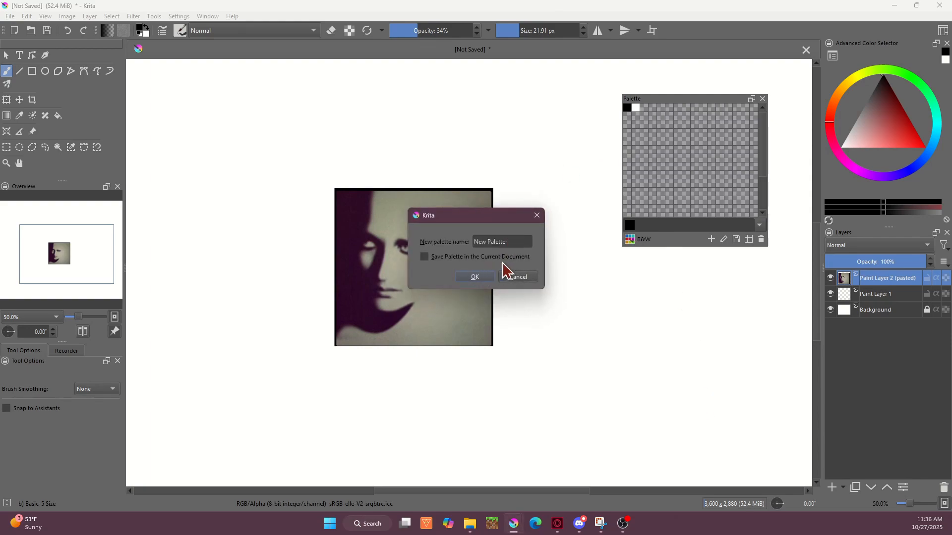
{"action": "left_click_drag", "start_coordinate": [491, 241], "coordinate": [450, 224]}
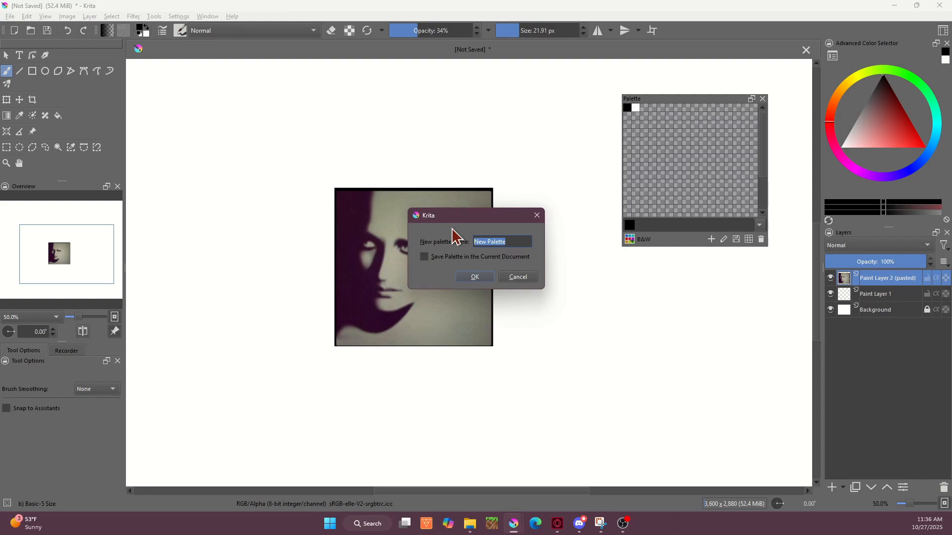
{"action": "type", "text": "whatever pallete"}
{"action": "key", "text": "Return"}
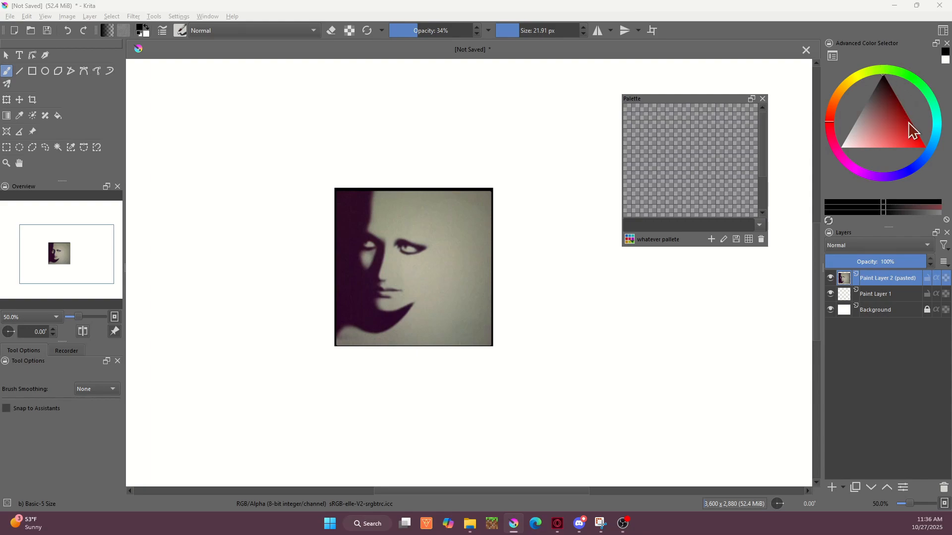
Step: Fill the first two slots of the new palette with pure red and bright green swatches
{"action": "left_click", "coordinate": [923, 146]}
{"action": "left_click", "coordinate": [627, 110]}
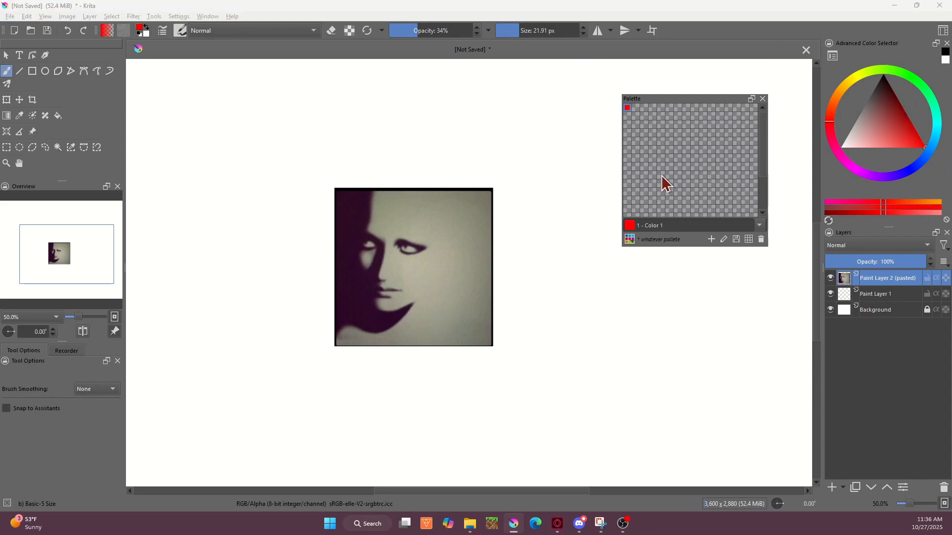
{"action": "left_click", "coordinate": [890, 67]}
{"action": "left_click", "coordinate": [635, 108]}
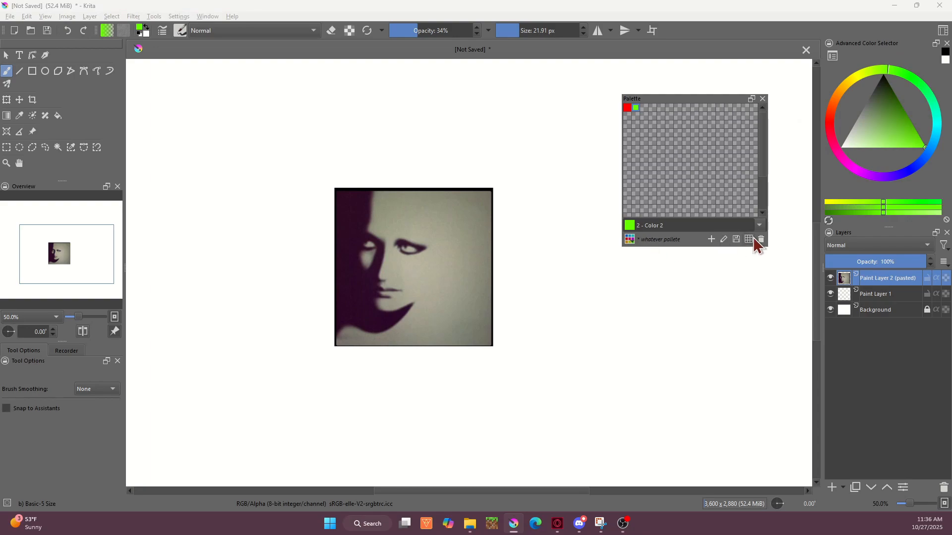
Step: Delete the "whatever pallete" palette from the palette list and select the B&W palette
{"action": "left_click", "coordinate": [629, 240]}
{"action": "right_click", "coordinate": [698, 357]}
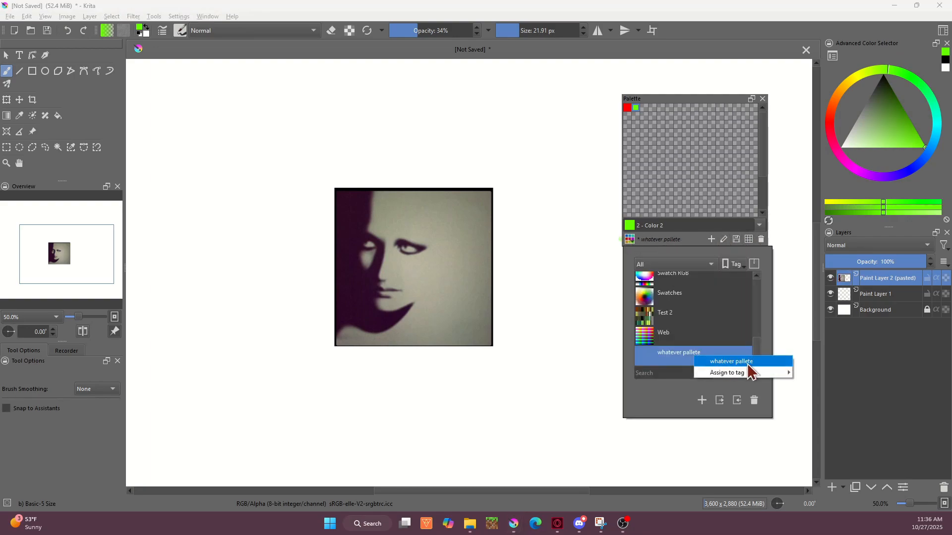
{"action": "left_click", "coordinate": [758, 398]}
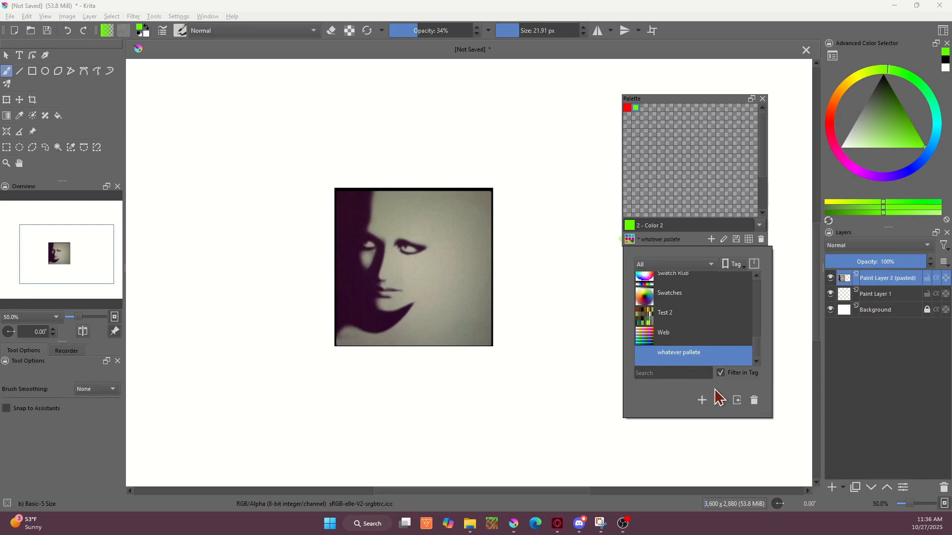
{"action": "left_click", "coordinate": [754, 400]}
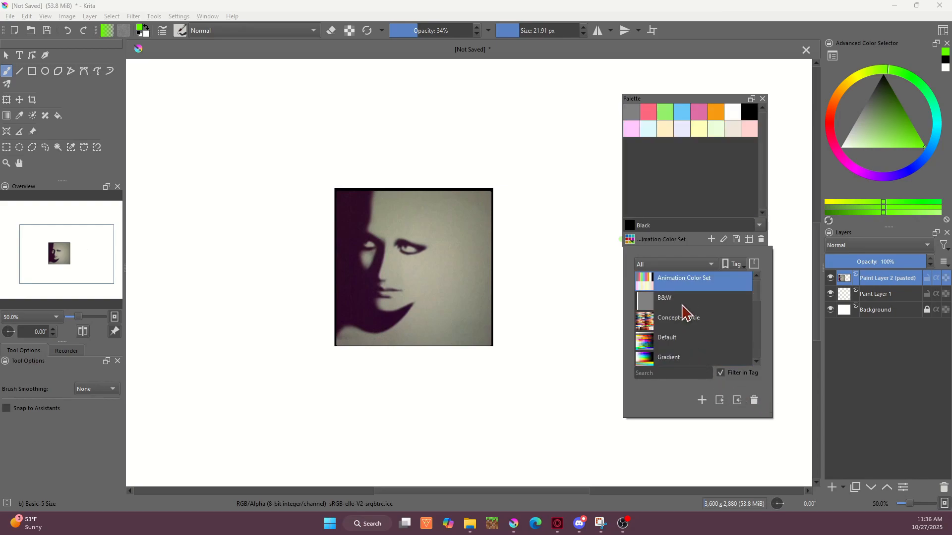
{"action": "left_click", "coordinate": [706, 304]}
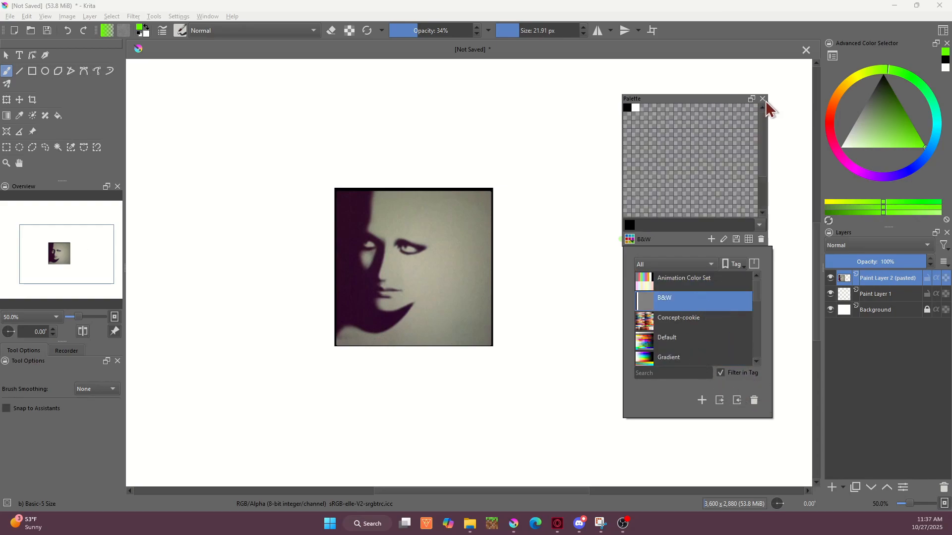
Step: Shift the Palette docker out of the way and undo the stray green brush dab on the canvas
{"action": "left_click_drag", "start_coordinate": [717, 104], "coordinate": [729, 97]}
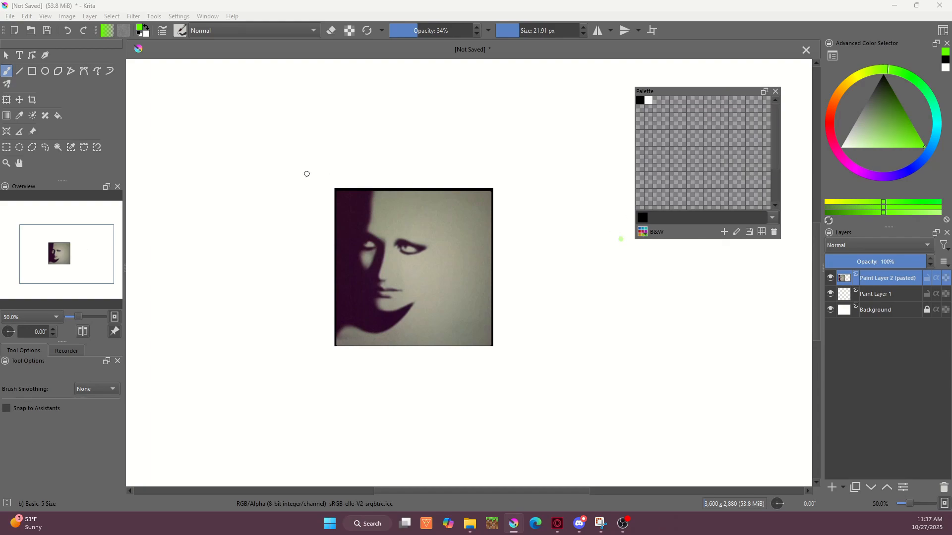
{"action": "left_click", "coordinate": [71, 31]}
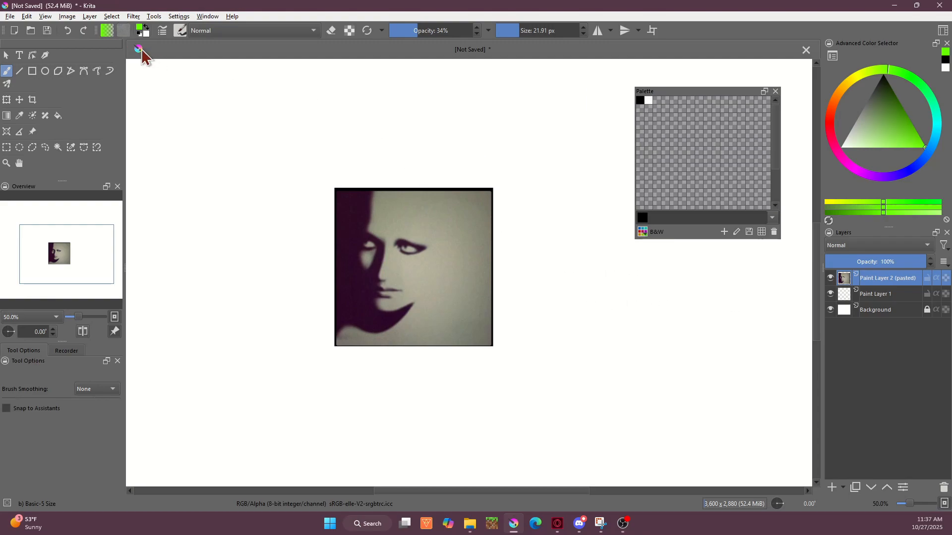
Step: Start the Palettize filter on the pasted portrait layer, enabling Dither and choosing the B&W palette
{"action": "left_click", "coordinate": [133, 15]}
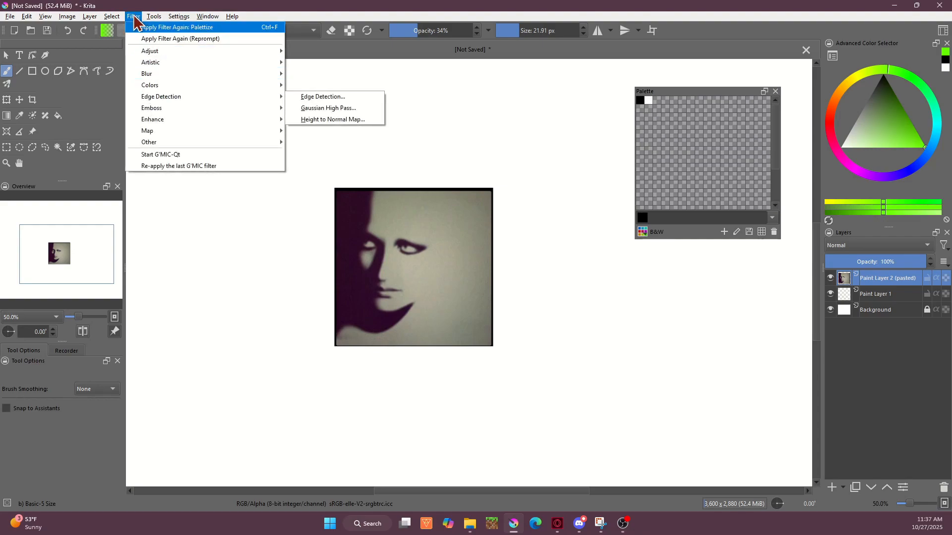
{"action": "mouse_move", "coordinate": [149, 133]}
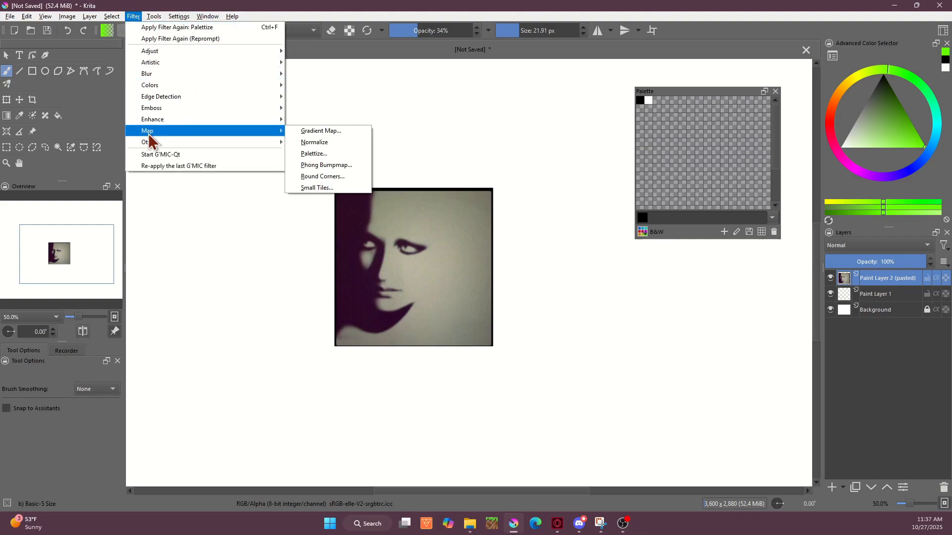
{"action": "left_click", "coordinate": [343, 154]}
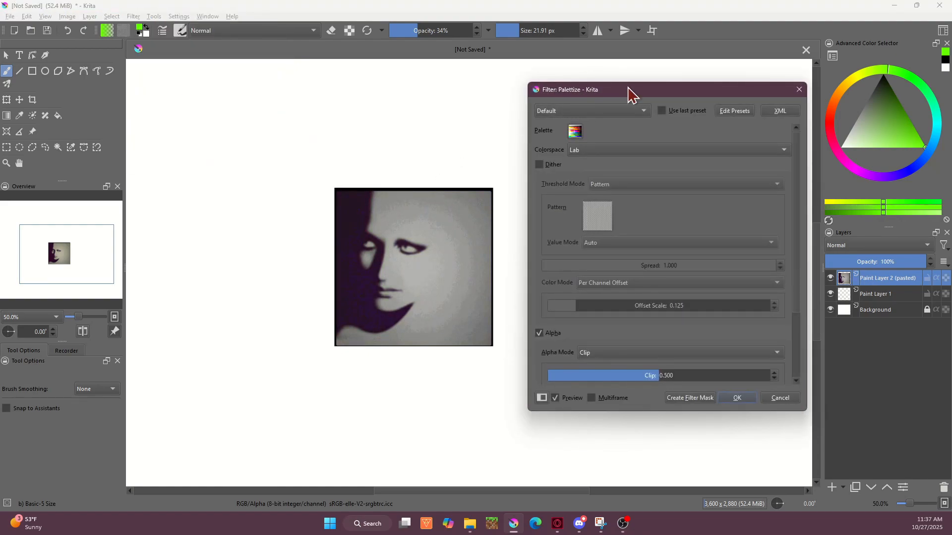
{"action": "left_click_drag", "start_coordinate": [628, 94], "coordinate": [603, 130]}
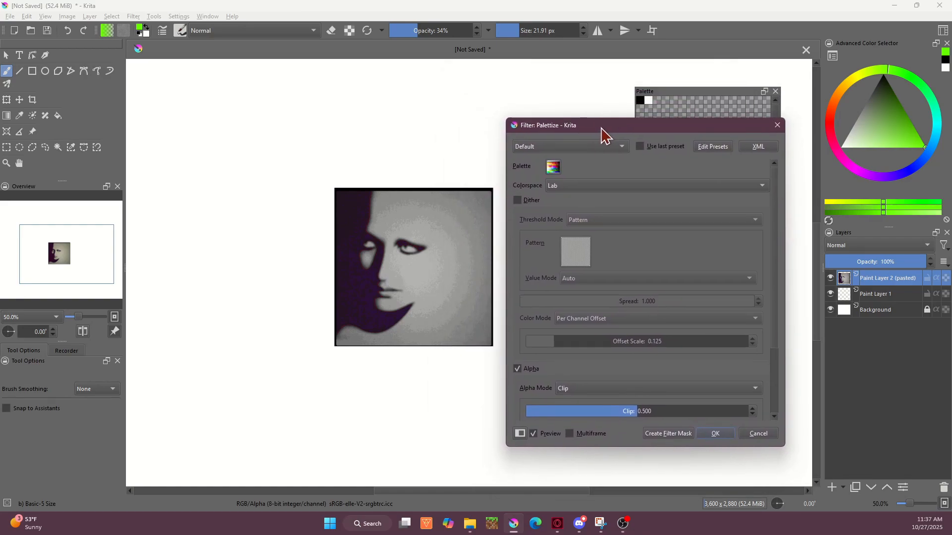
{"action": "left_click", "coordinate": [516, 200]}
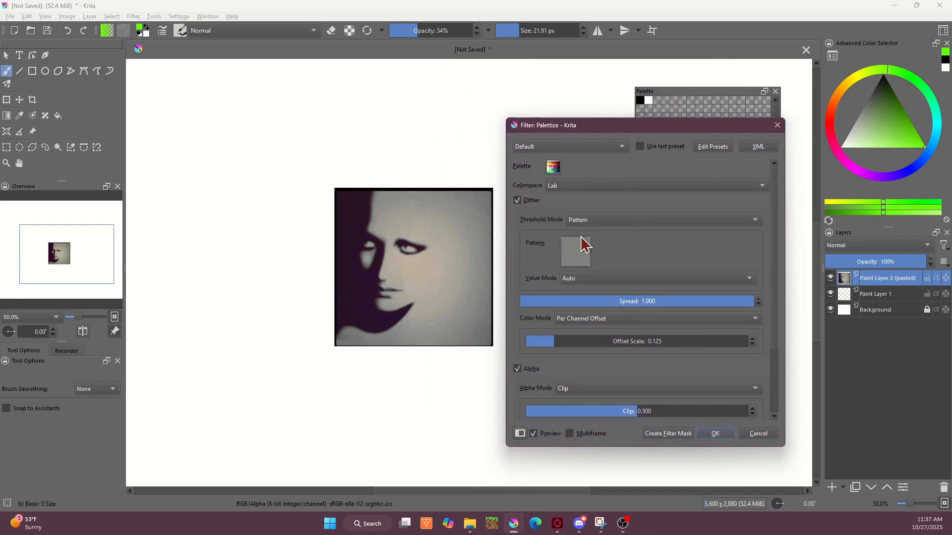
{"action": "left_click", "coordinate": [552, 169]}
{"action": "mouse_move", "coordinate": [594, 206]}
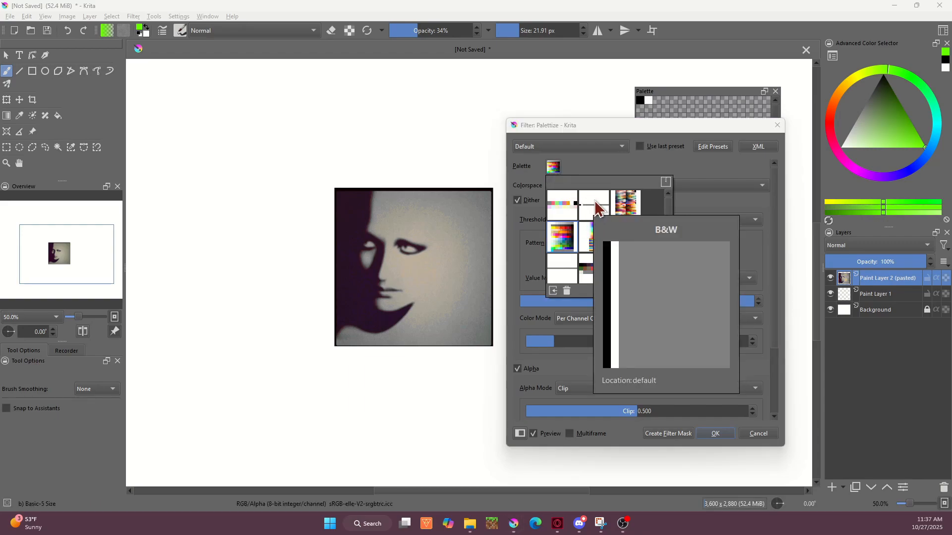
{"action": "left_click", "coordinate": [595, 203]}
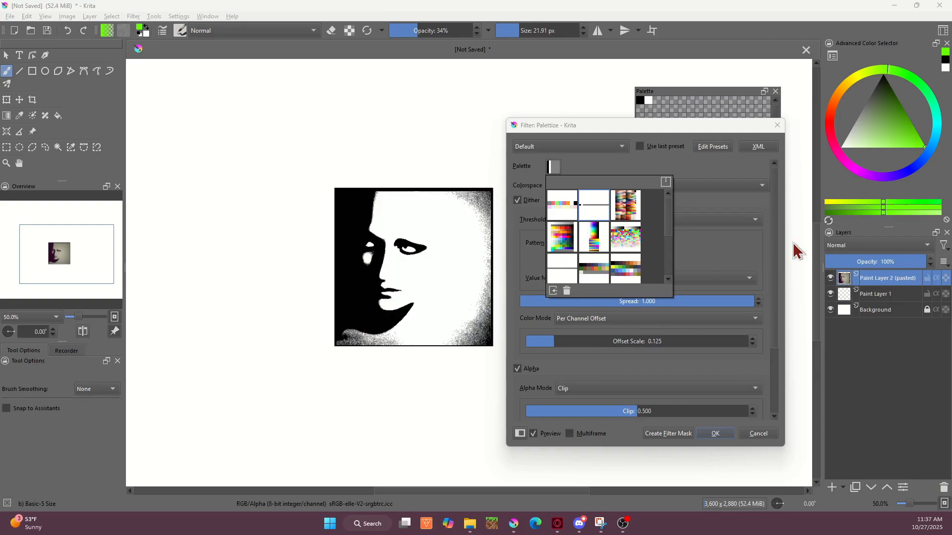
{"action": "left_click", "coordinate": [733, 244]}
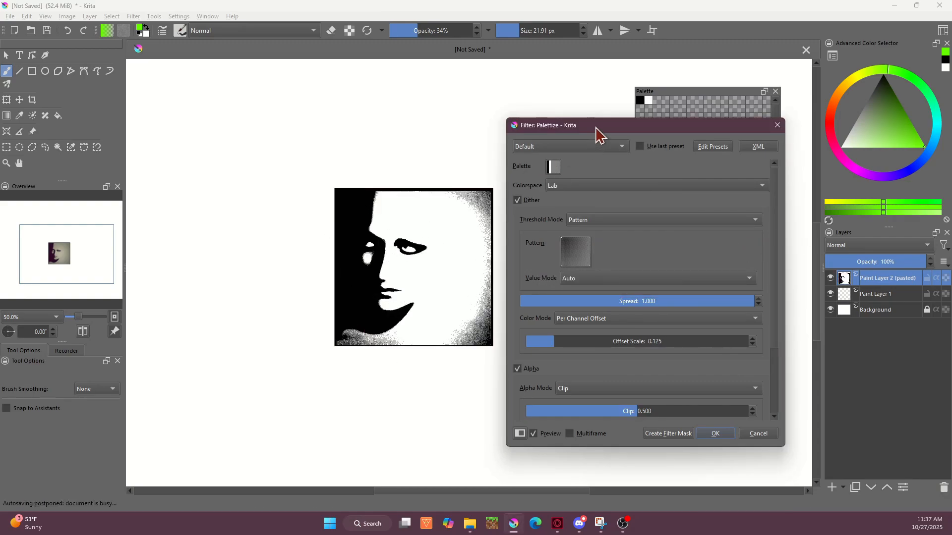
Step: Set the Palettize filter's offset scale to 0.241 and its spread to 0.748
{"action": "left_click_drag", "start_coordinate": [599, 133], "coordinate": [605, 113]}
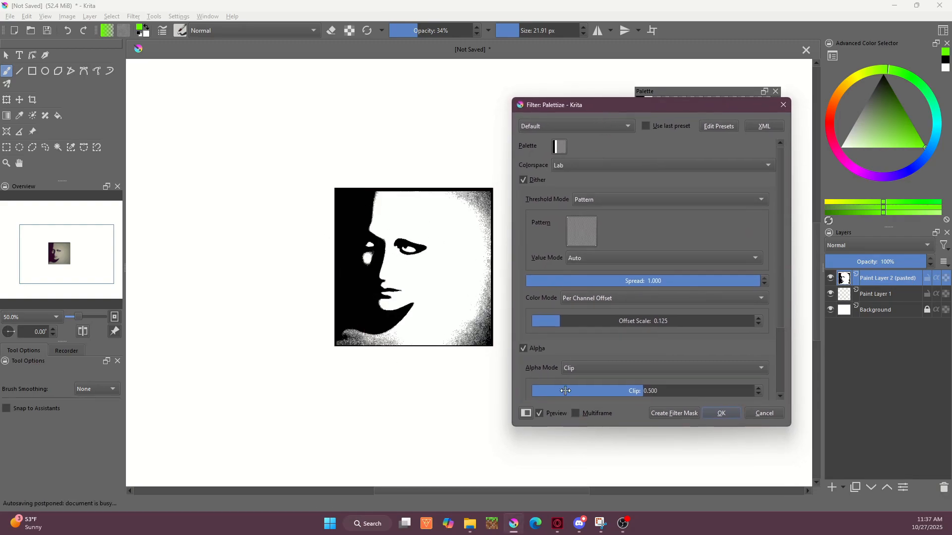
{"action": "left_click", "coordinate": [585, 323]}
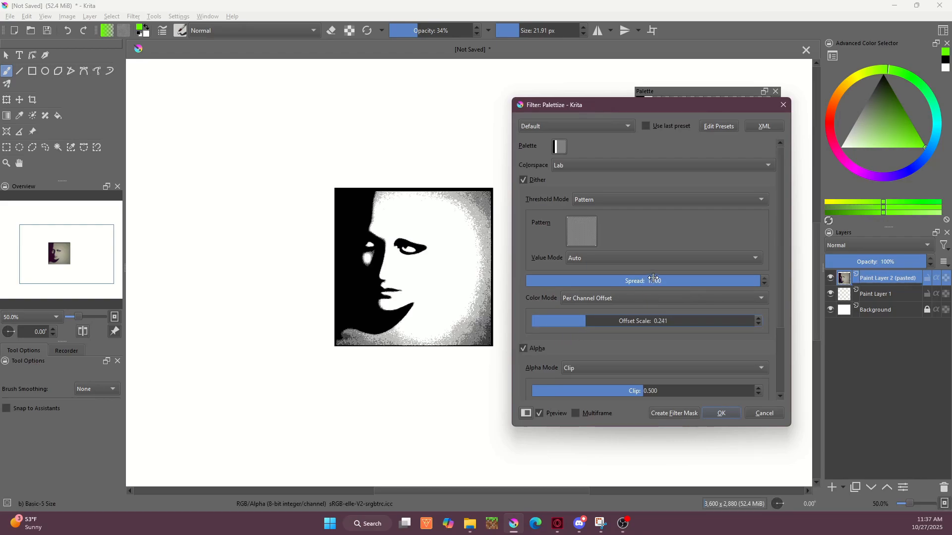
{"action": "left_click_drag", "start_coordinate": [658, 280], "coordinate": [720, 281]}
{"action": "left_click_drag", "start_coordinate": [574, 281], "coordinate": [678, 283]}
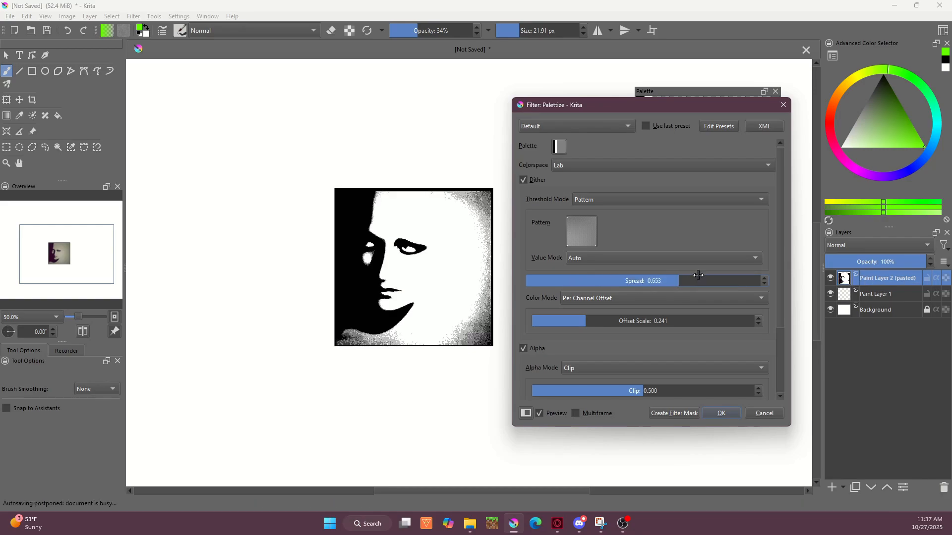
Step: Look through the dither patterns, keep the current one, and apply the Palettize filter to the portrait
{"action": "left_click", "coordinate": [588, 238]}
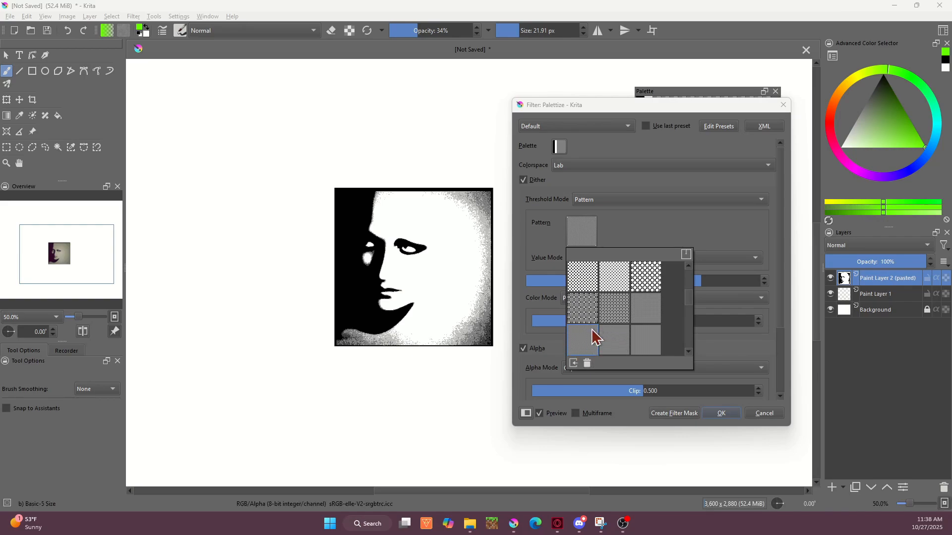
{"action": "scroll", "coordinate": [669, 322], "scroll_direction": "down", "scroll_amount": 3}
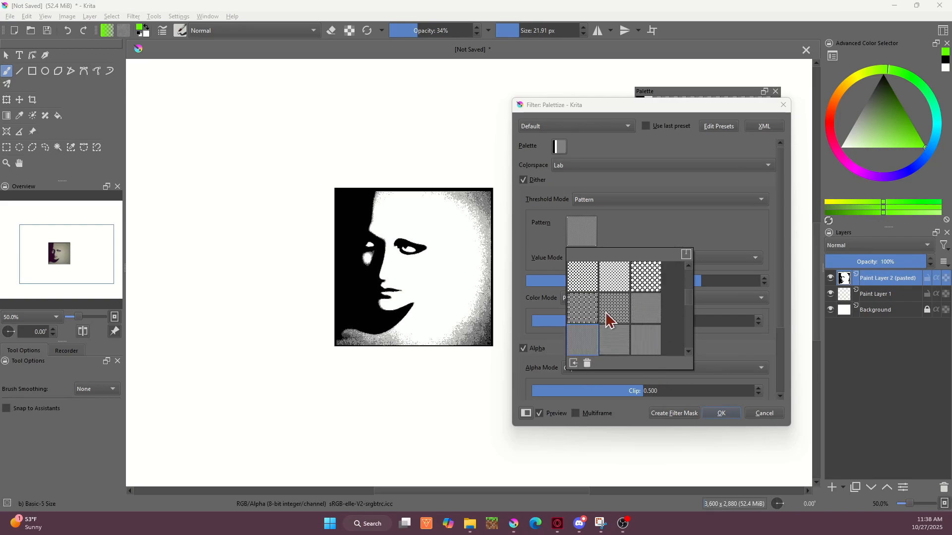
{"action": "left_click", "coordinate": [638, 229]}
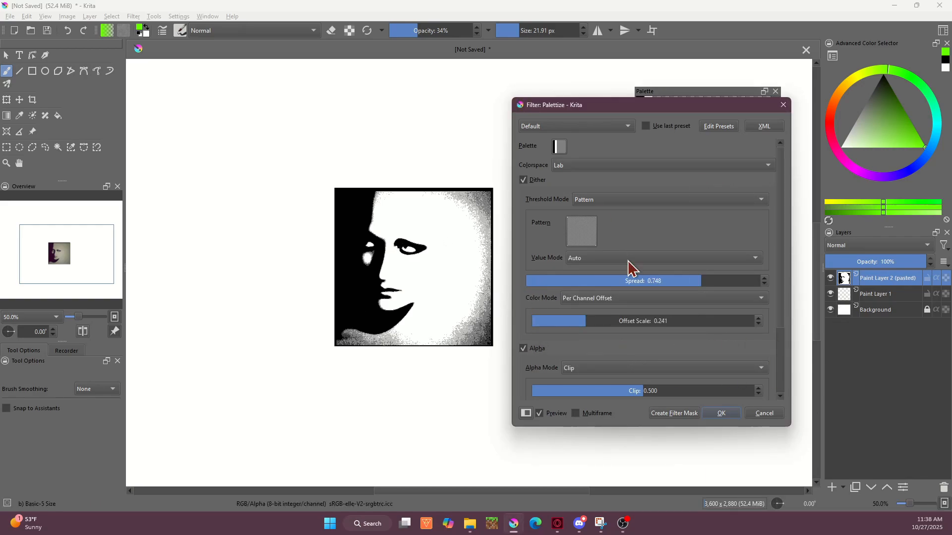
{"action": "left_click", "coordinate": [722, 413]}
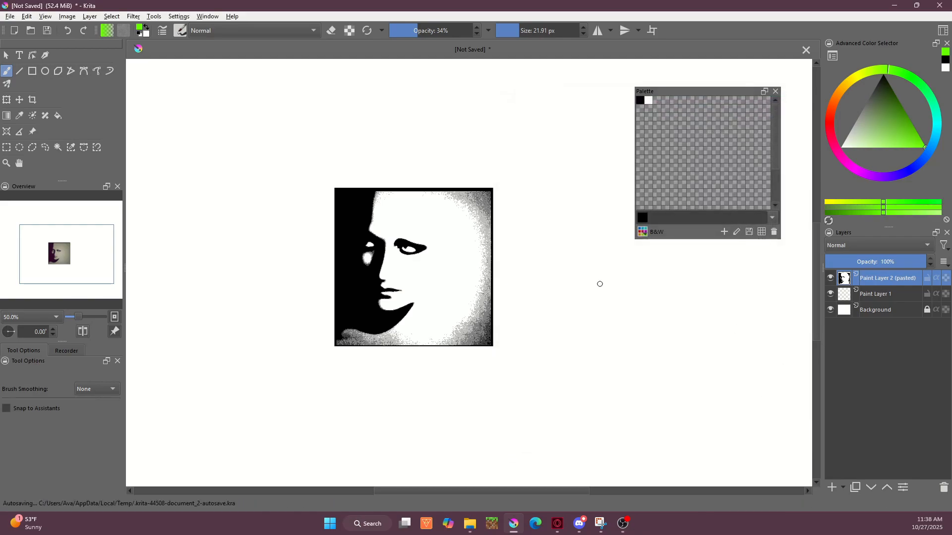
Step: Examine the dither texture around the portrait's face and edges, both up close and as a whole
{"action": "scroll", "coordinate": [427, 289], "scroll_direction": "up", "scroll_amount": 4}
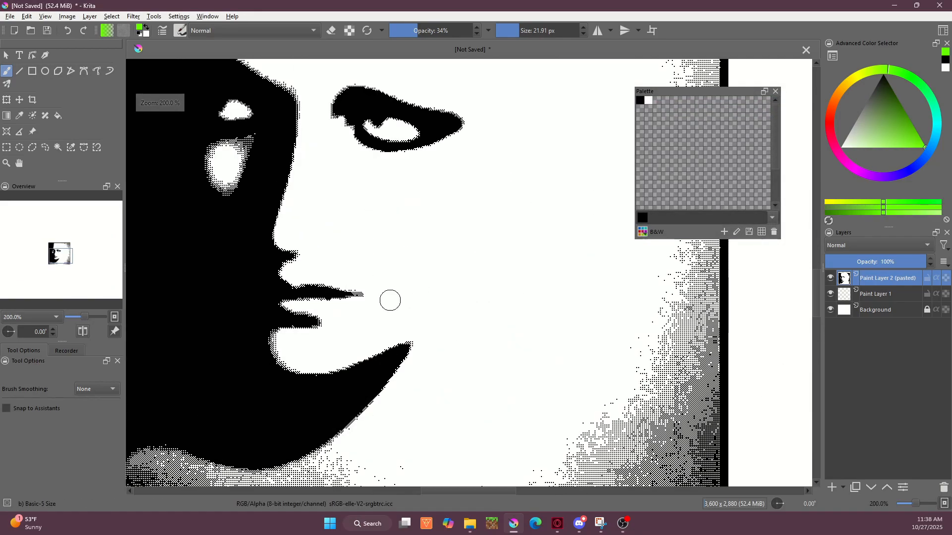
{"action": "scroll", "coordinate": [389, 300], "scroll_direction": "down", "scroll_amount": 2}
{"action": "scroll", "coordinate": [340, 240], "scroll_direction": "up", "scroll_amount": 2}
{"action": "scroll", "coordinate": [336, 296], "scroll_direction": "down", "scroll_amount": 2}
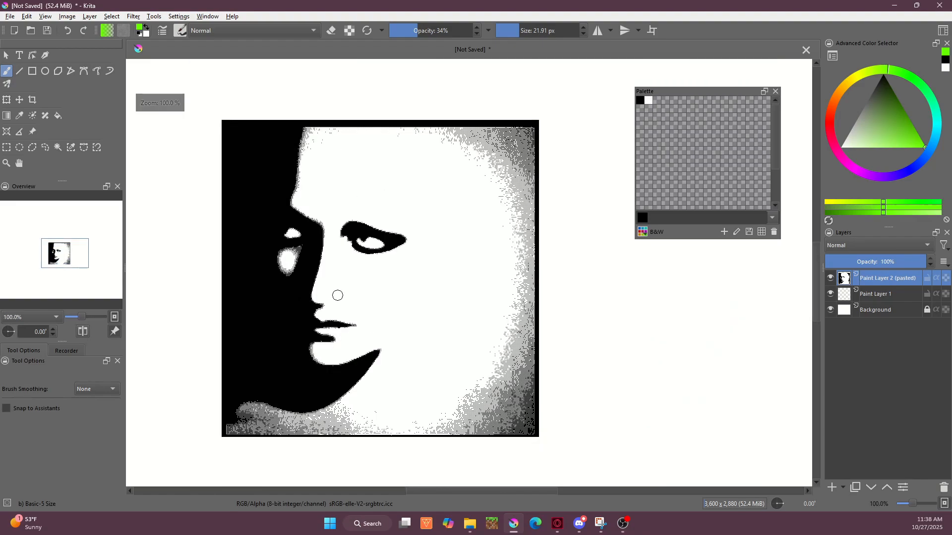
{"action": "scroll", "coordinate": [369, 283], "scroll_direction": "up", "scroll_amount": 1}
{"action": "scroll", "coordinate": [293, 213], "scroll_direction": "up", "scroll_amount": 2}
{"action": "scroll", "coordinate": [390, 234], "scroll_direction": "down", "scroll_amount": 1}
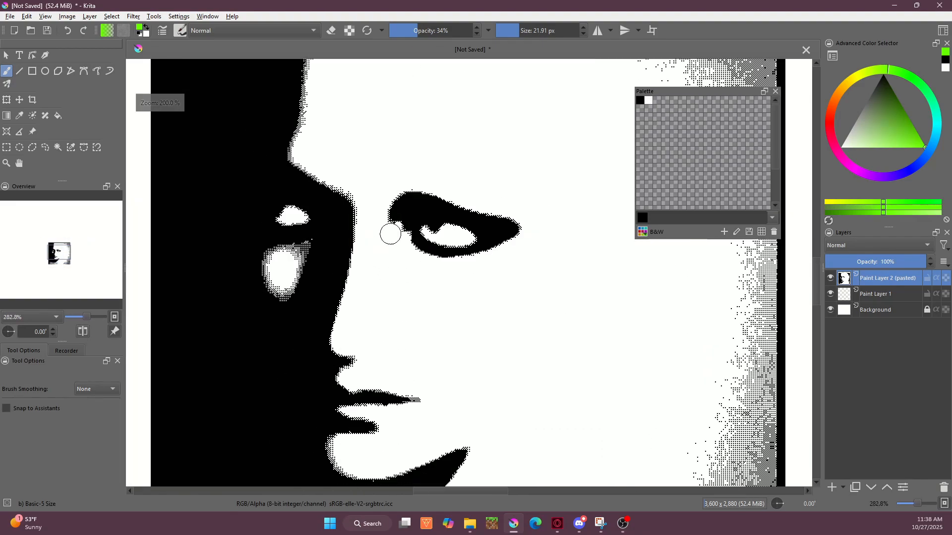
{"action": "scroll", "coordinate": [395, 230], "scroll_direction": "down", "scroll_amount": 3}
{"action": "scroll", "coordinate": [429, 251], "scroll_direction": "up", "scroll_amount": 1}
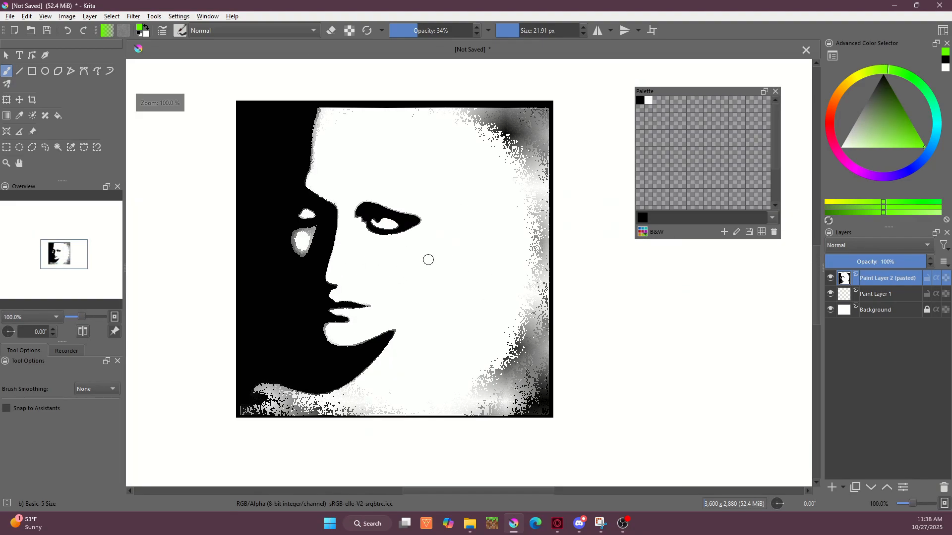
{"action": "scroll", "coordinate": [429, 260], "scroll_direction": "up", "scroll_amount": 2}
{"action": "scroll", "coordinate": [549, 382], "scroll_direction": "down", "scroll_amount": 1}
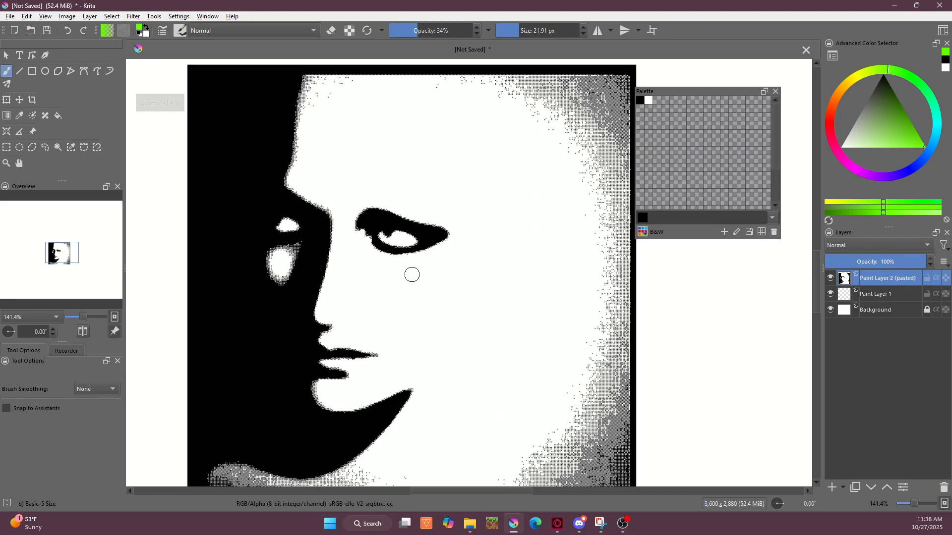
{"action": "scroll", "coordinate": [412, 274], "scroll_direction": "up", "scroll_amount": 2}
Step: Switch to the Pan tool, inspect the dithering around the eyes and nose, and undo the Palettize filter
{"action": "left_click", "coordinate": [20, 163]}
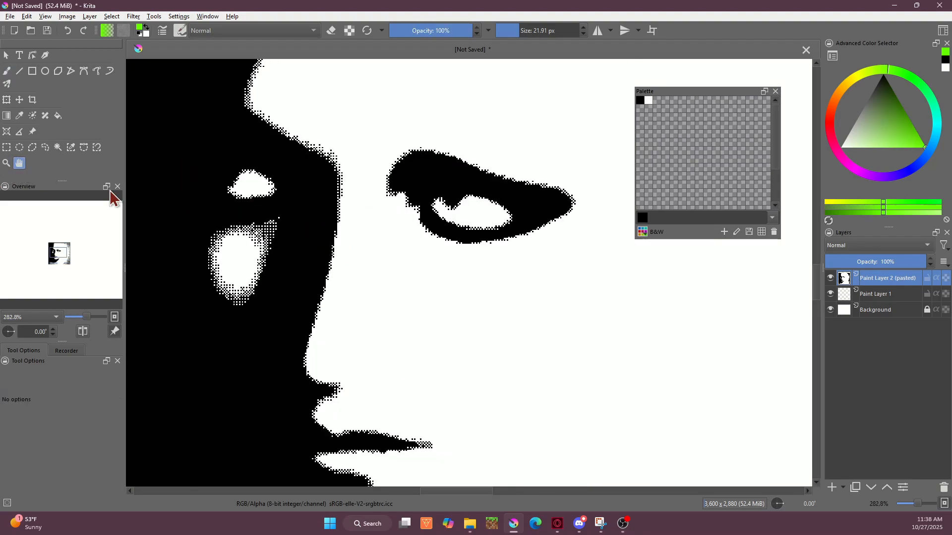
{"action": "scroll", "coordinate": [347, 248], "scroll_direction": "down", "scroll_amount": 2}
{"action": "scroll", "coordinate": [344, 250], "scroll_direction": "up", "scroll_amount": 1}
{"action": "scroll", "coordinate": [333, 246], "scroll_direction": "up", "scroll_amount": 1}
{"action": "scroll", "coordinate": [364, 226], "scroll_direction": "down", "scroll_amount": 2}
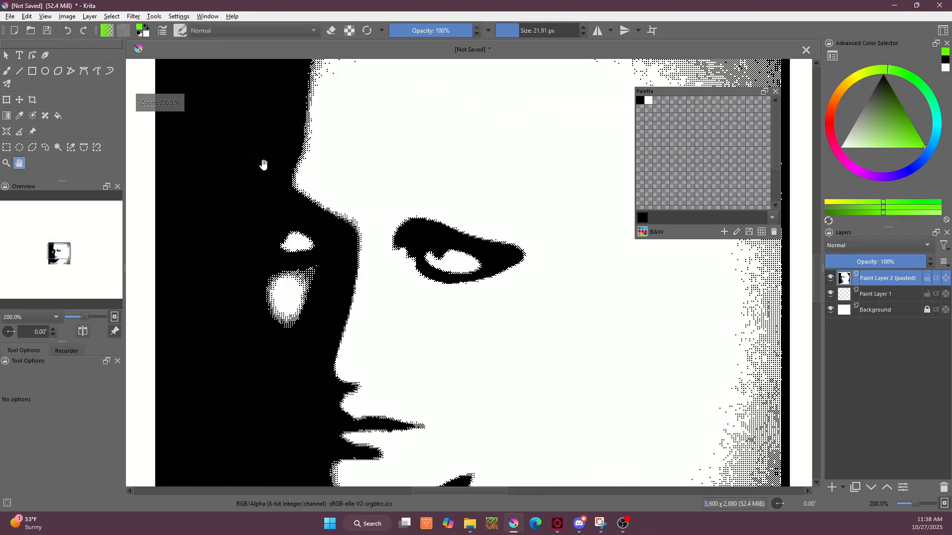
{"action": "scroll", "coordinate": [263, 163], "scroll_direction": "up", "scroll_amount": 2}
{"action": "scroll", "coordinate": [262, 163], "scroll_direction": "down", "scroll_amount": 2}
{"action": "left_click", "coordinate": [67, 30]}
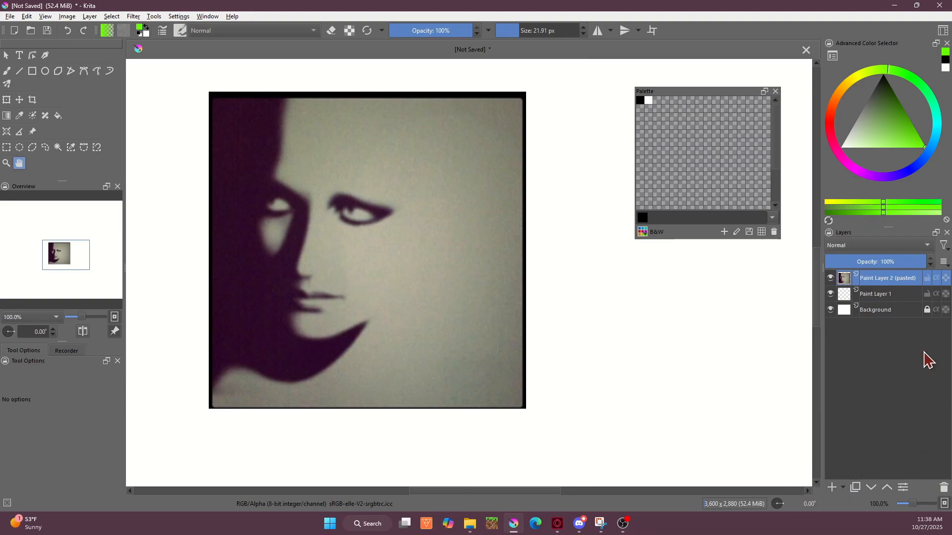
Step: Start a new Palettize filter layer above the pasted portrait, with Dither enabled and the B&W palette
{"action": "left_click", "coordinate": [842, 488]}
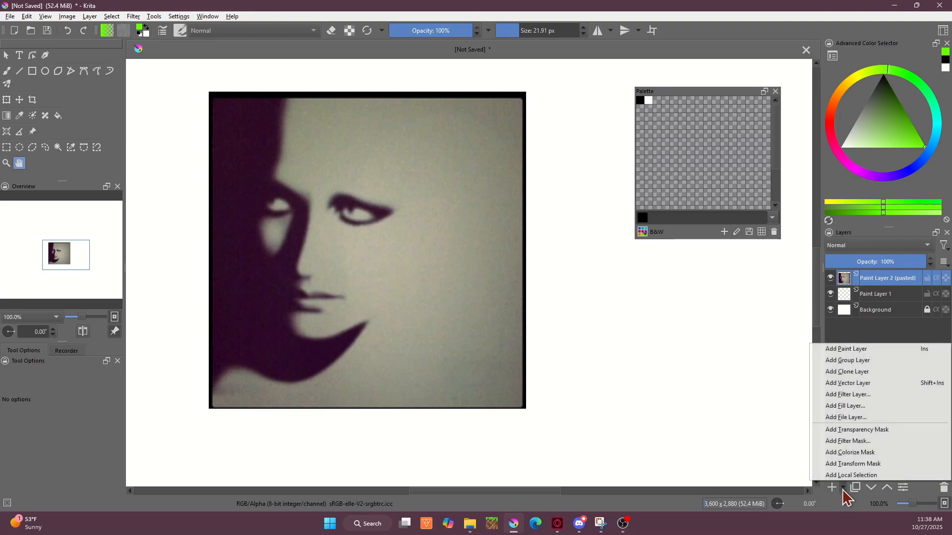
{"action": "left_click", "coordinate": [868, 396]}
{"action": "left_click_drag", "start_coordinate": [451, 198], "coordinate": [543, 100]}
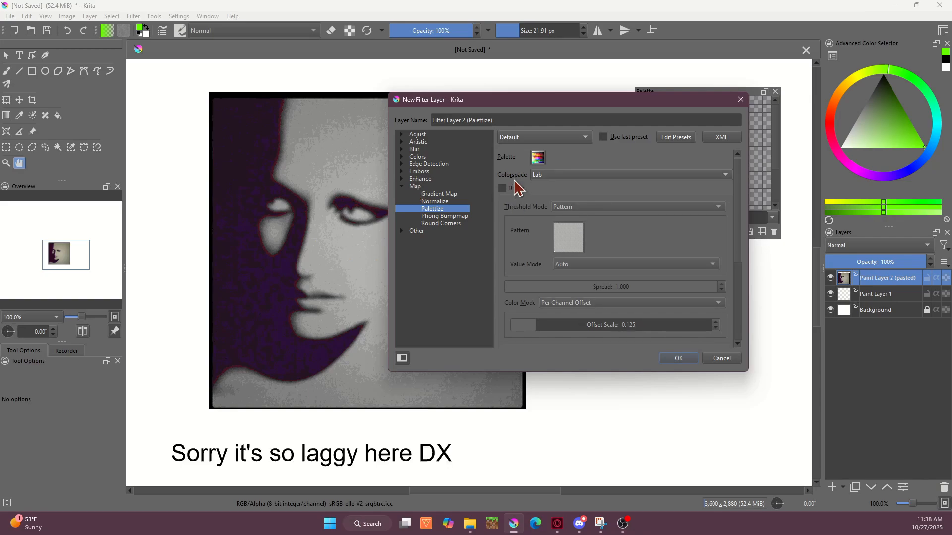
{"action": "left_click", "coordinate": [515, 187]}
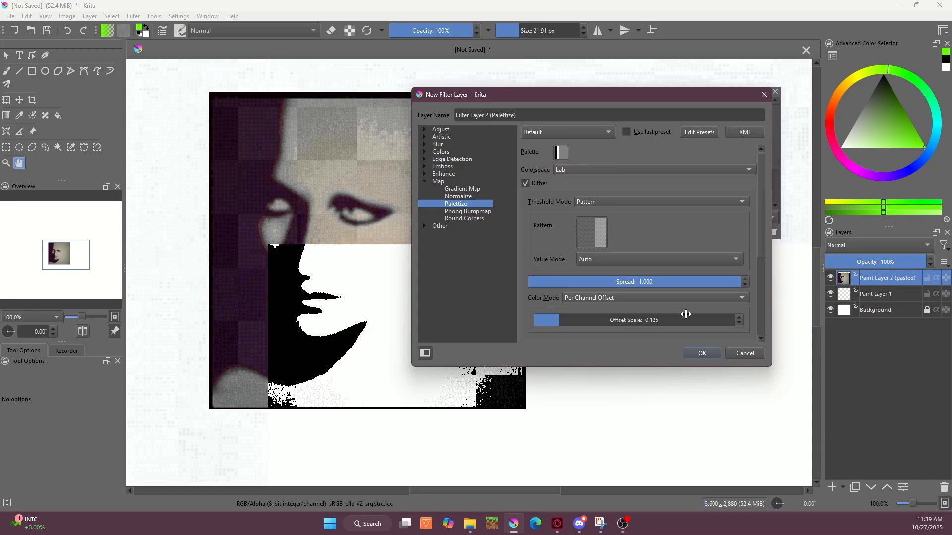
{"action": "left_click_drag", "start_coordinate": [770, 367], "coordinate": [807, 390]}
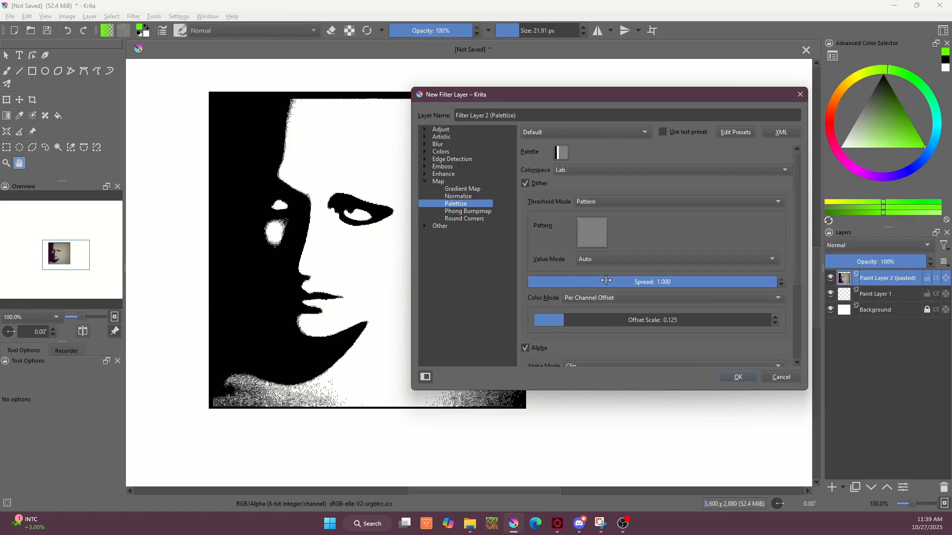
Step: Set spread to 0.751 and offset scale to 0.395, compare neighbouring dither patterns, and create the filter layer with the original pattern
{"action": "left_click_drag", "start_coordinate": [714, 284], "coordinate": [565, 315]}
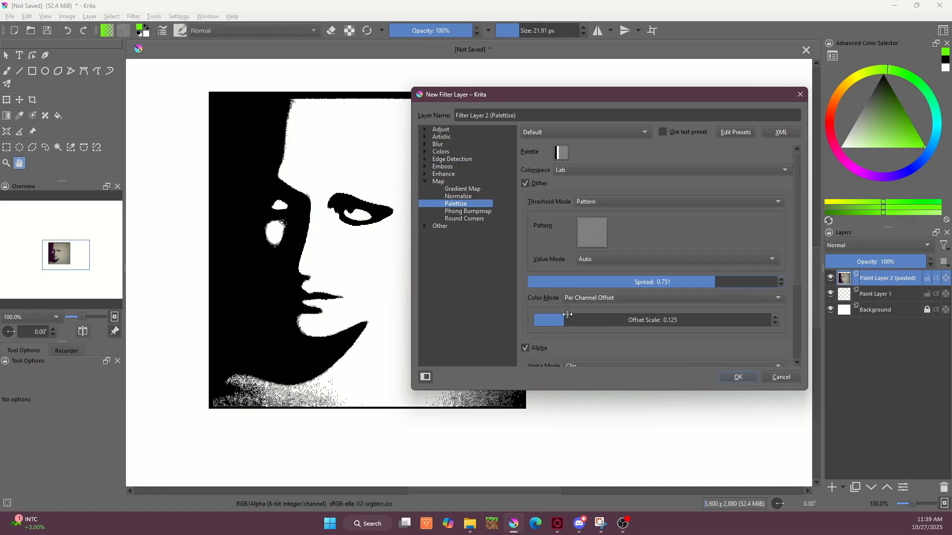
{"action": "left_click", "coordinate": [592, 232]}
{"action": "left_click", "coordinate": [642, 350]}
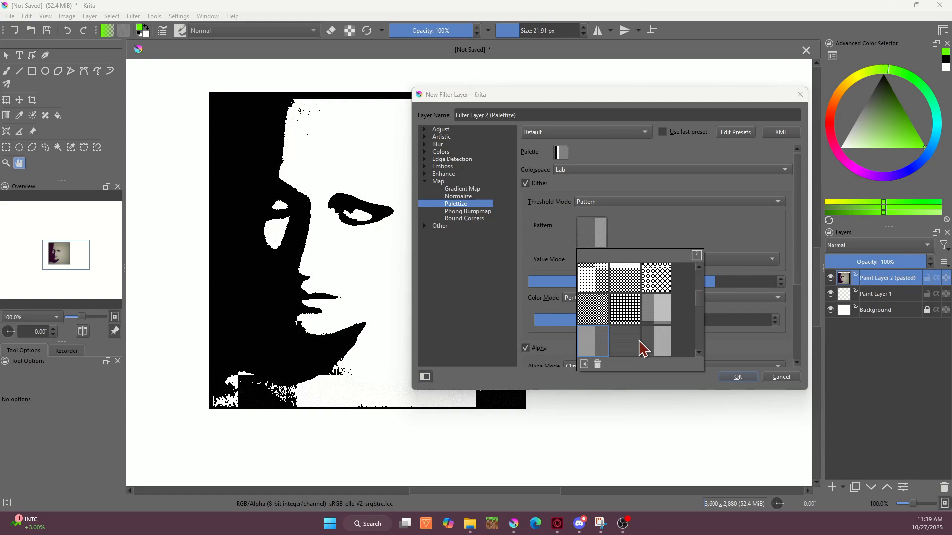
{"action": "left_click", "coordinate": [646, 346]}
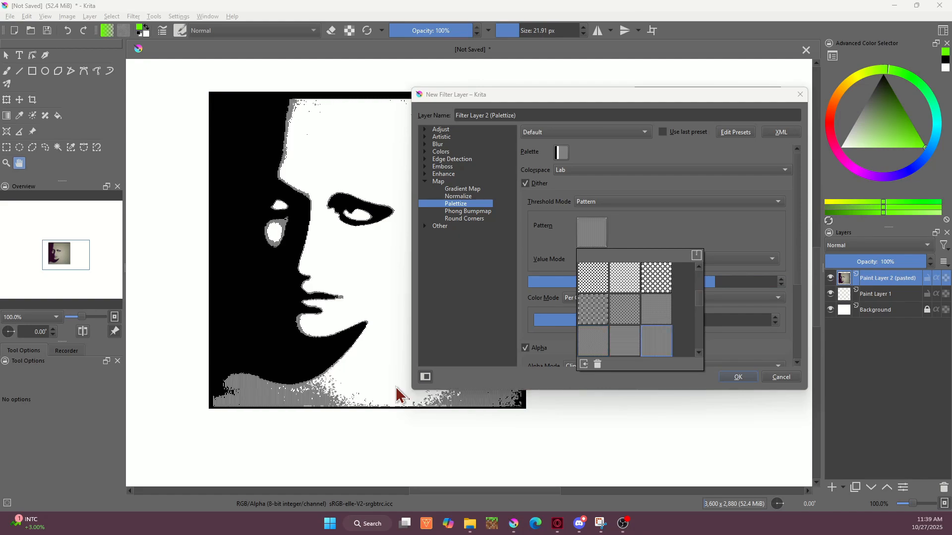
{"action": "left_click", "coordinate": [585, 350]}
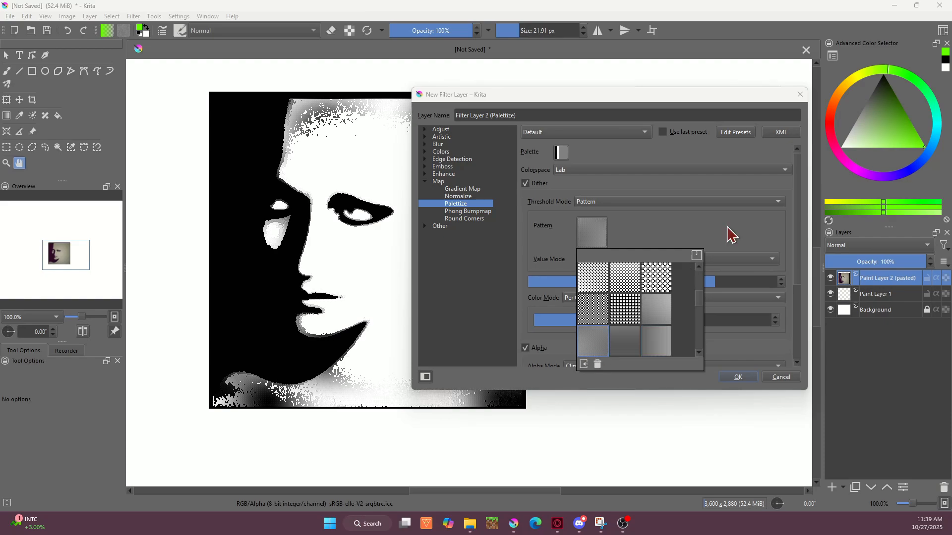
{"action": "left_click", "coordinate": [738, 380]}
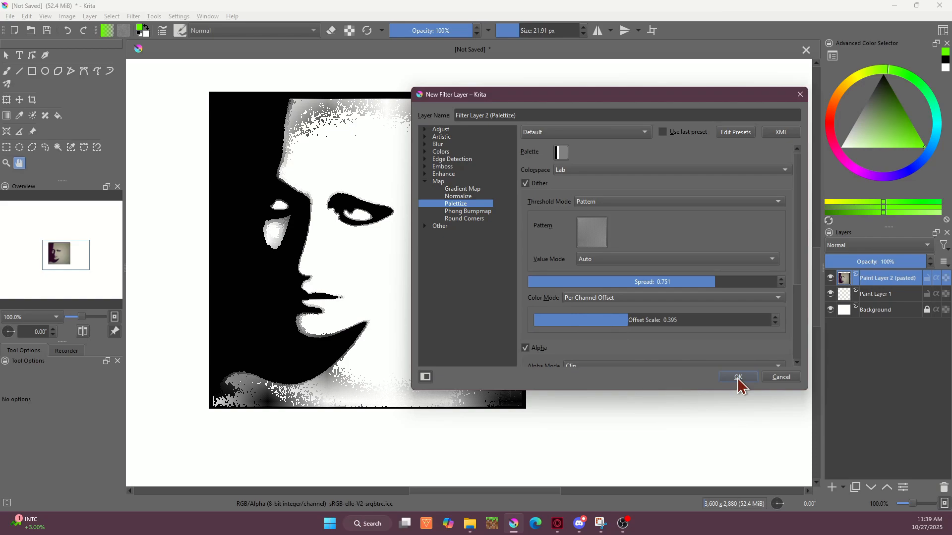
{"action": "left_click", "coordinate": [737, 377]}
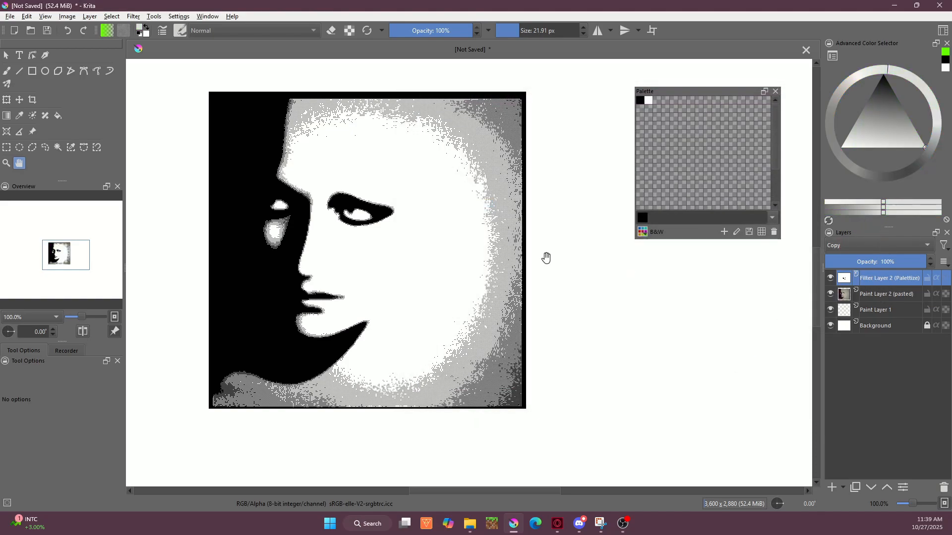
Step: Examine the dithered portrait at several zoom levels and compare it with the original by toggling the filter layer's visibility
{"action": "scroll", "coordinate": [547, 258], "scroll_direction": "down", "scroll_amount": 2}
{"action": "scroll", "coordinate": [416, 252], "scroll_direction": "up", "scroll_amount": 2}
{"action": "scroll", "coordinate": [484, 268], "scroll_direction": "down", "scroll_amount": 1}
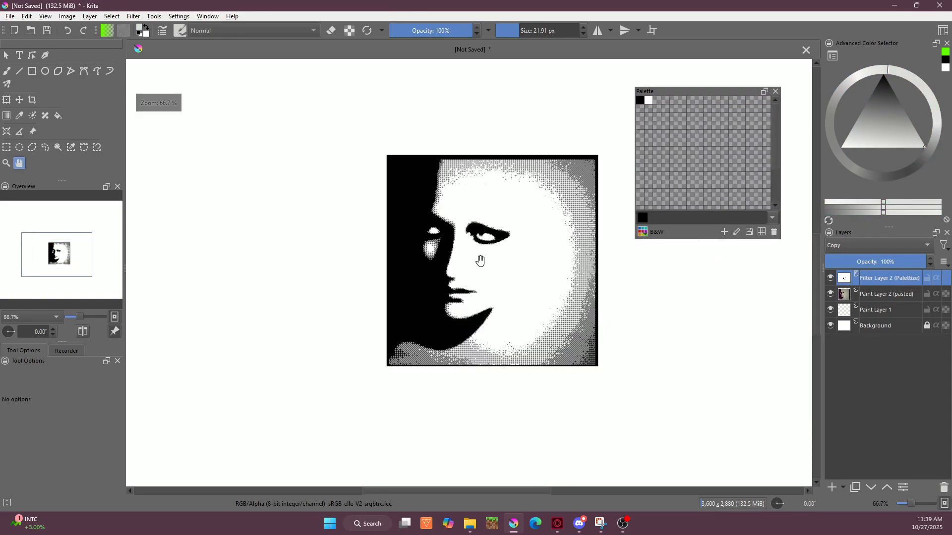
{"action": "scroll", "coordinate": [557, 240], "scroll_direction": "up", "scroll_amount": 2}
{"action": "scroll", "coordinate": [455, 236], "scroll_direction": "down", "scroll_amount": 1}
{"action": "scroll", "coordinate": [418, 246], "scroll_direction": "up", "scroll_amount": 1}
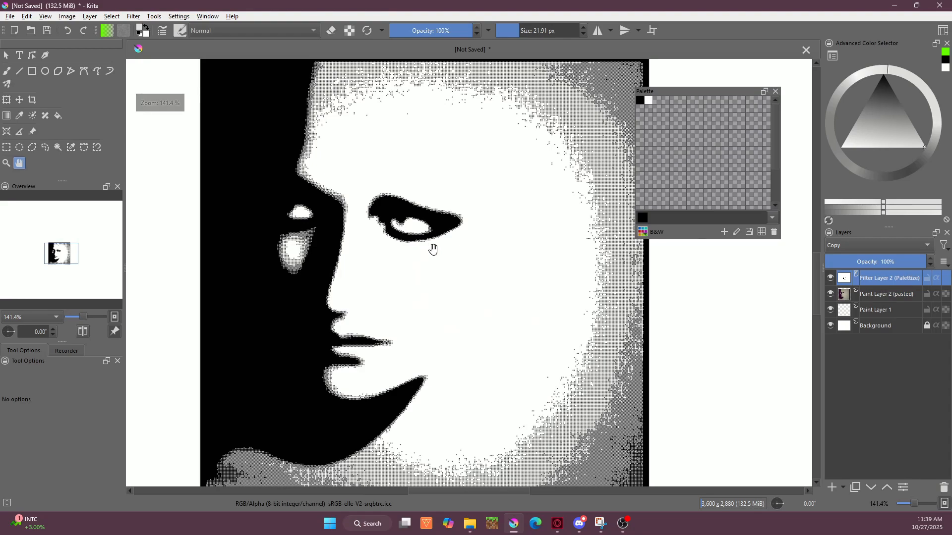
{"action": "scroll", "coordinate": [432, 237], "scroll_direction": "down", "scroll_amount": 1}
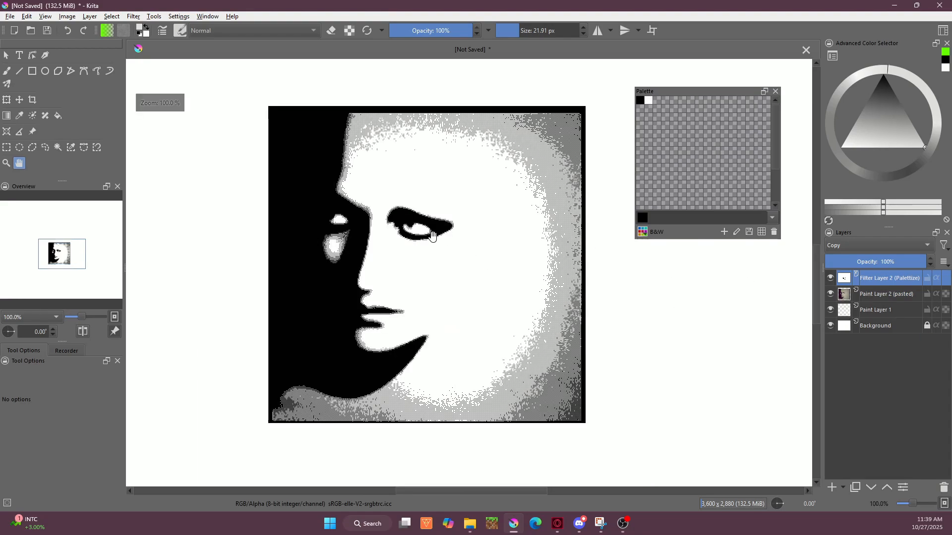
{"action": "left_click", "coordinate": [831, 280]}
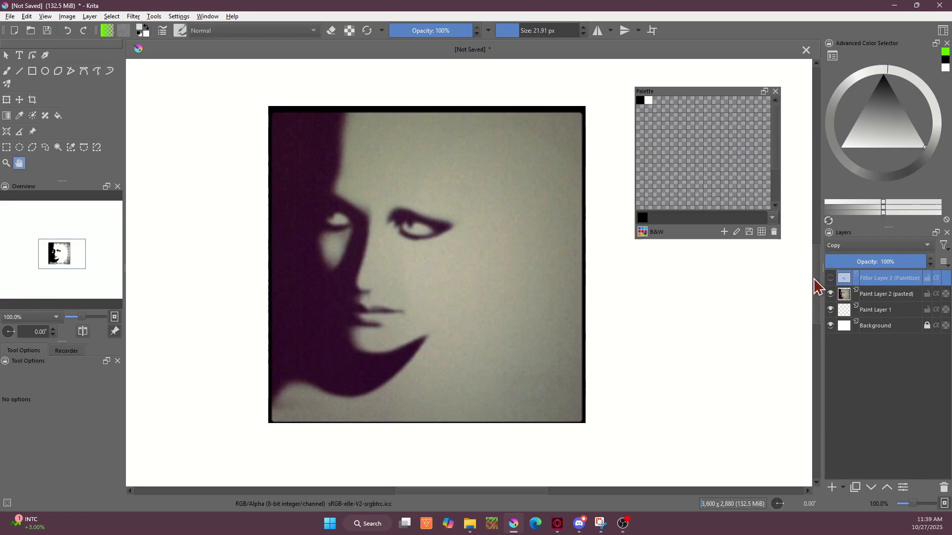
{"action": "left_click", "coordinate": [830, 278]}
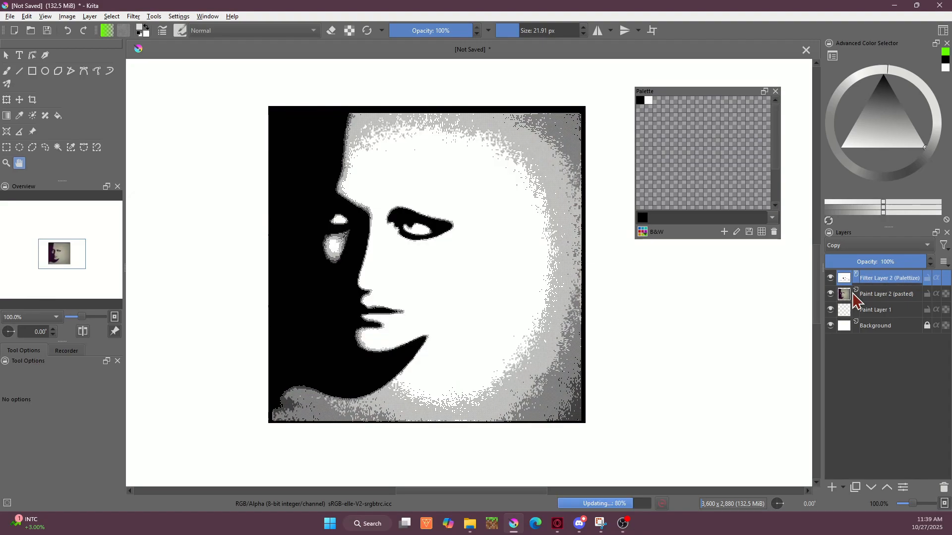
Step: Hide the Palettize filter layer and sample the dark purple from the shadowed side of the portrait
{"action": "left_click", "coordinate": [831, 278]}
{"action": "left_click", "coordinate": [19, 116]}
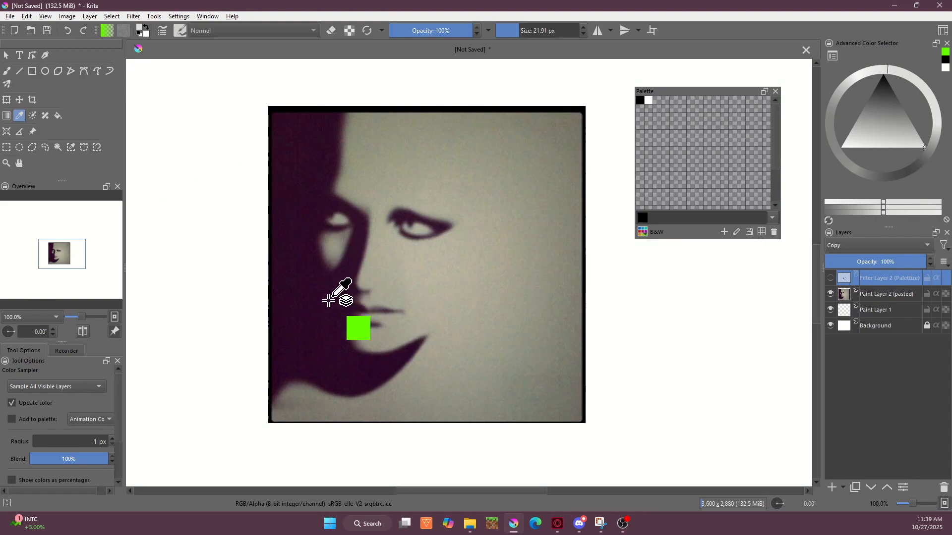
{"action": "left_click", "coordinate": [328, 300]}
Step: Set up the Basic-4 Flow Opacity brush at 8.30 px for painting on the pasted portrait layer
{"action": "left_click", "coordinate": [7, 71]}
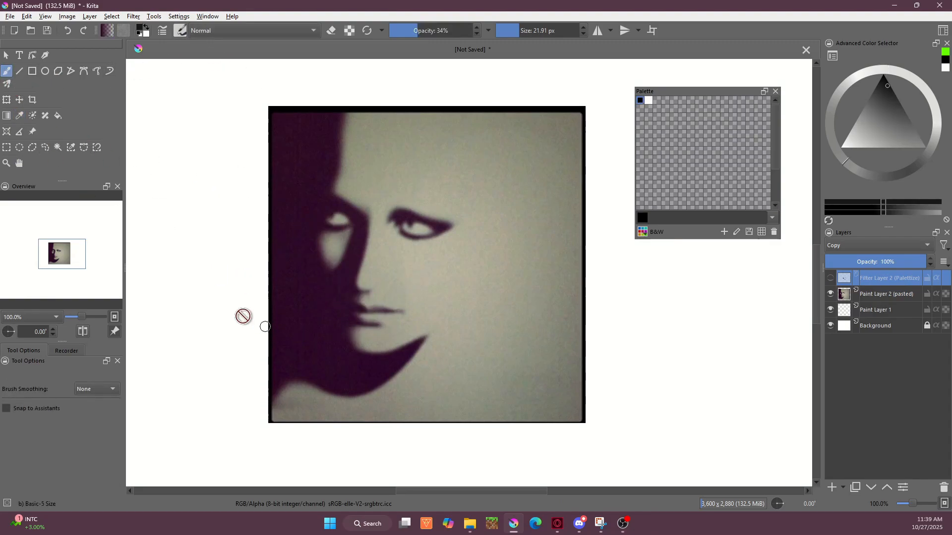
{"action": "left_click", "coordinate": [865, 295]}
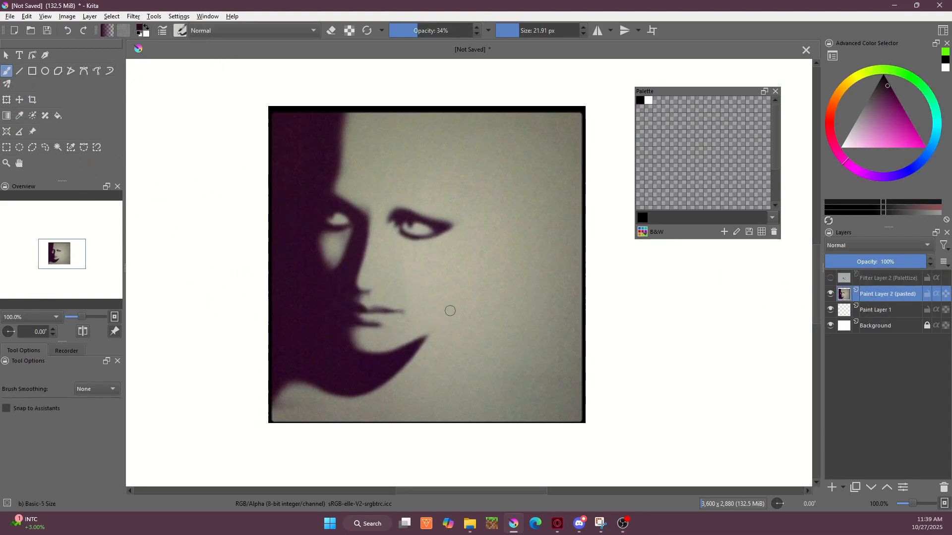
{"action": "left_click", "coordinate": [181, 31]}
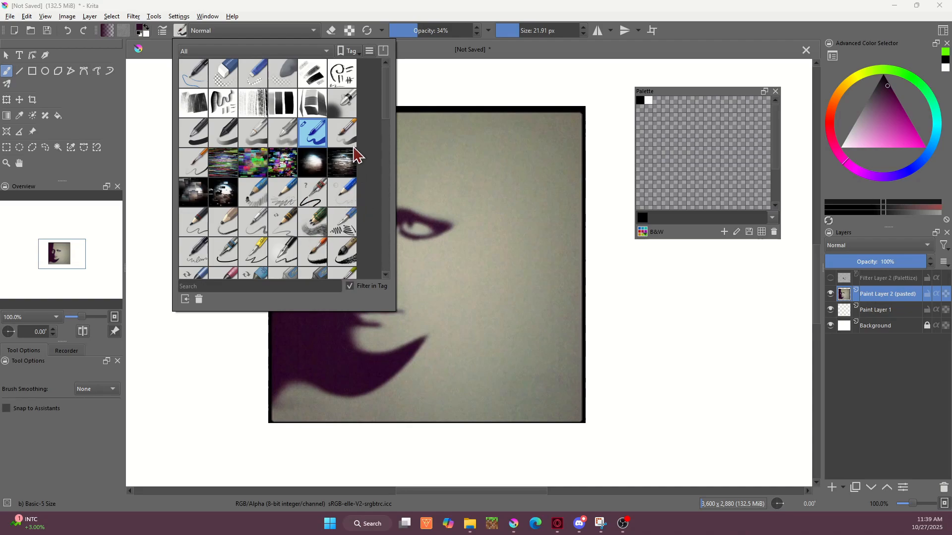
{"action": "scroll", "coordinate": [379, 131], "scroll_direction": "down", "scroll_amount": 1}
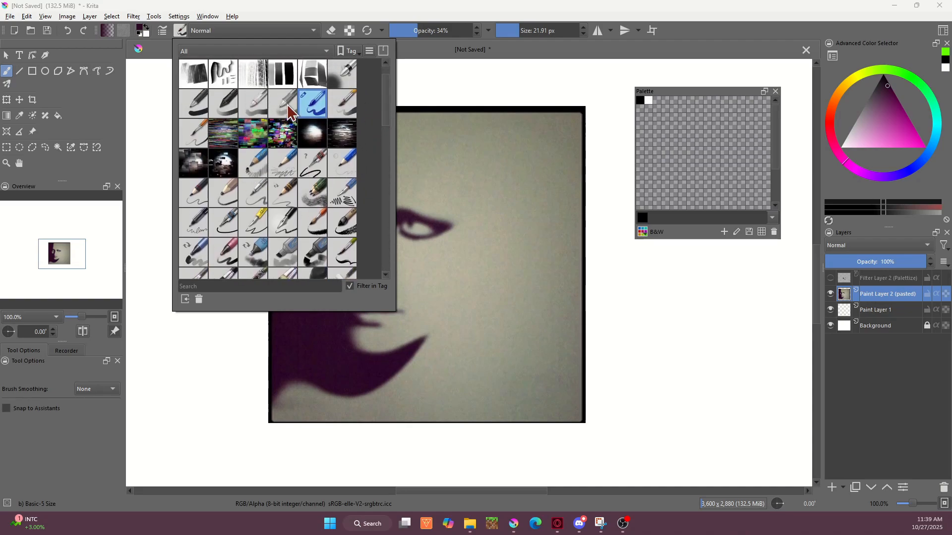
{"action": "left_click", "coordinate": [283, 104]}
{"action": "left_click", "coordinate": [106, 179]}
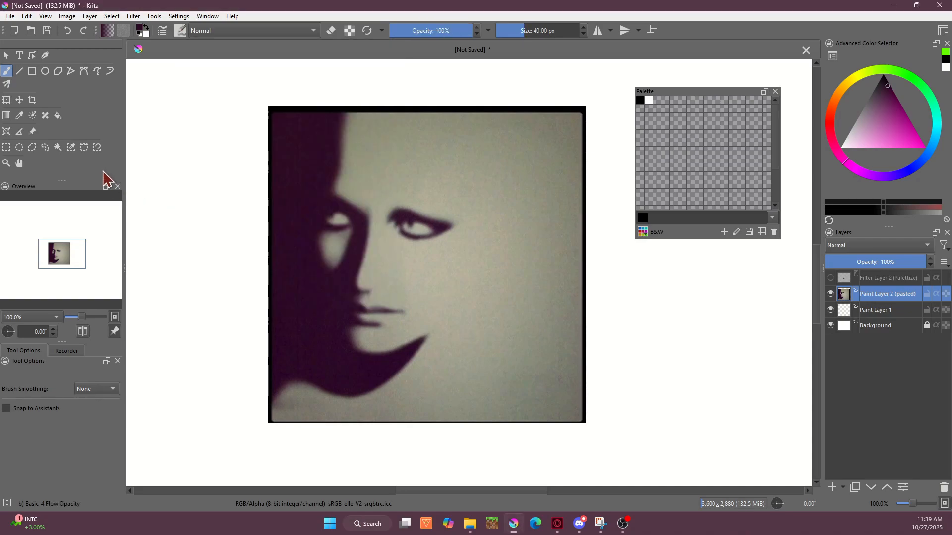
{"action": "left_click", "coordinate": [513, 31]}
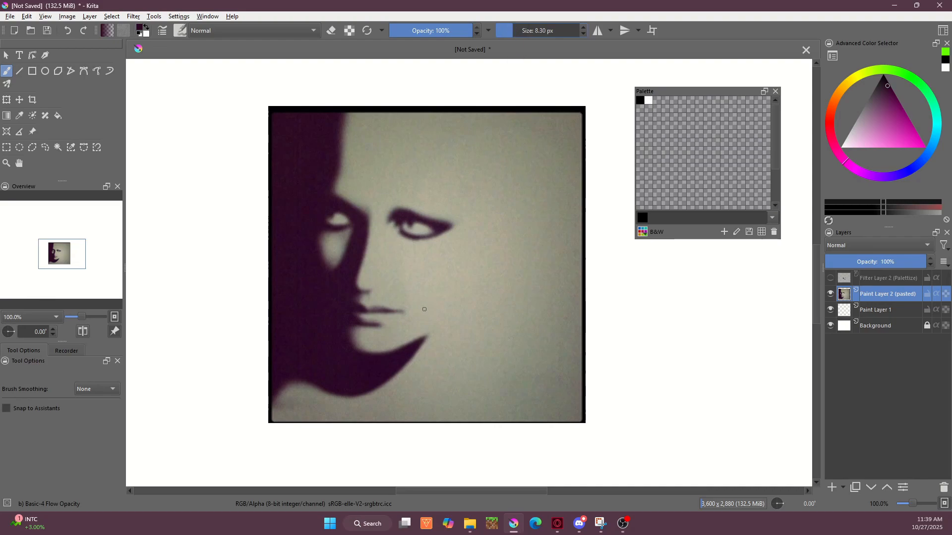
Step: Undo the trial dab beside the mouth and paint a small dark purple mole there at 64% opacity
{"action": "left_click_drag", "start_coordinate": [424, 309], "coordinate": [427, 303]}
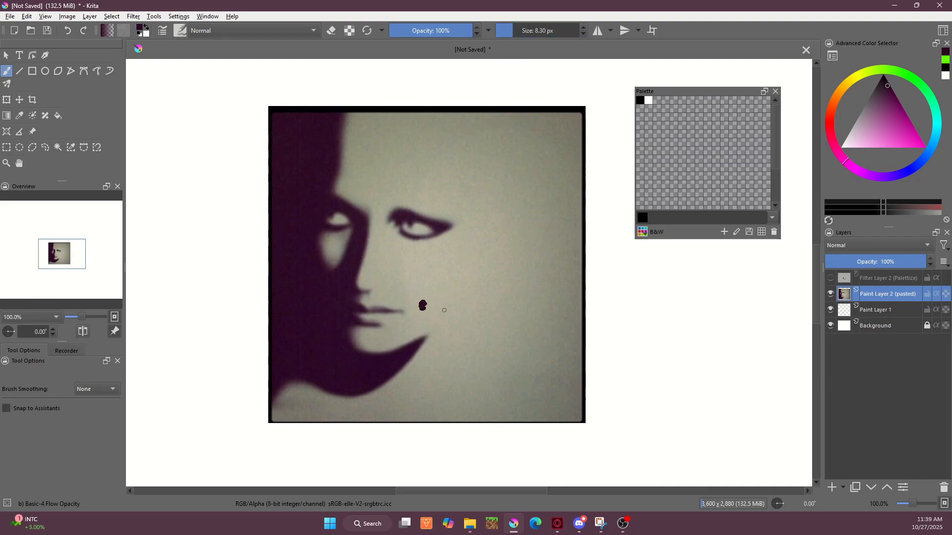
{"action": "left_click", "coordinate": [66, 31]}
{"action": "left_click", "coordinate": [68, 33]}
{"action": "left_click", "coordinate": [443, 30]}
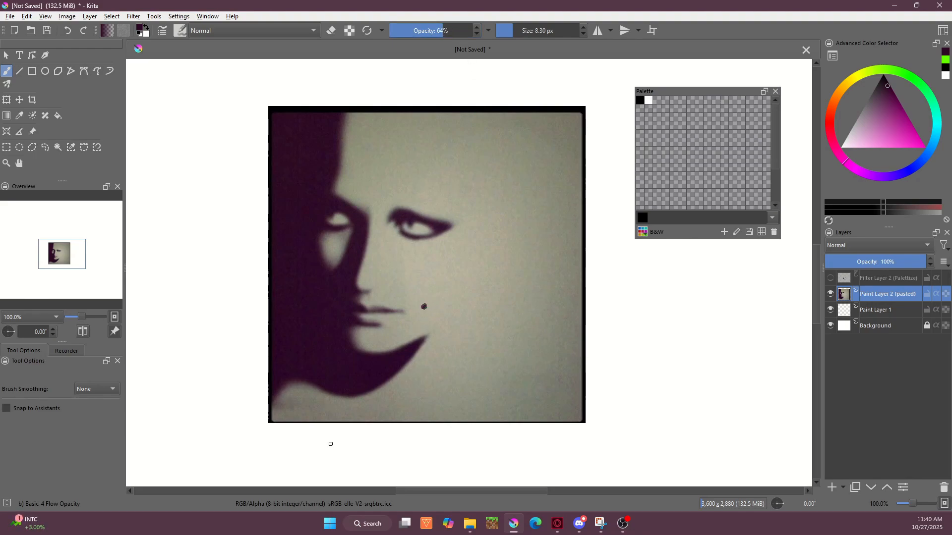
Step: Soften the painted mole beside the mouth with the Blender Blur brush at 14.55 px and 100% opacity
{"action": "scroll", "coordinate": [439, 298], "scroll_direction": "up", "scroll_amount": 1}
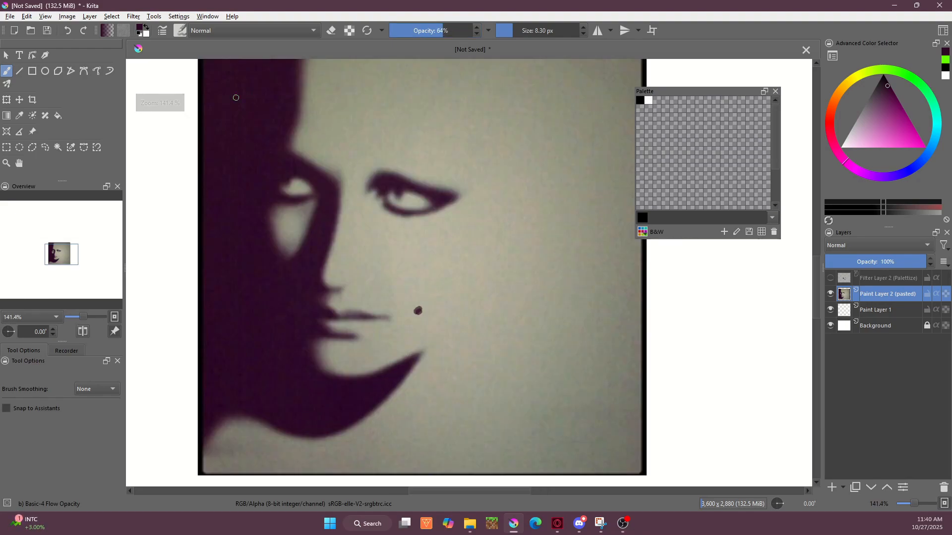
{"action": "left_click", "coordinate": [181, 31]}
{"action": "scroll", "coordinate": [252, 213], "scroll_direction": "down", "scroll_amount": 5}
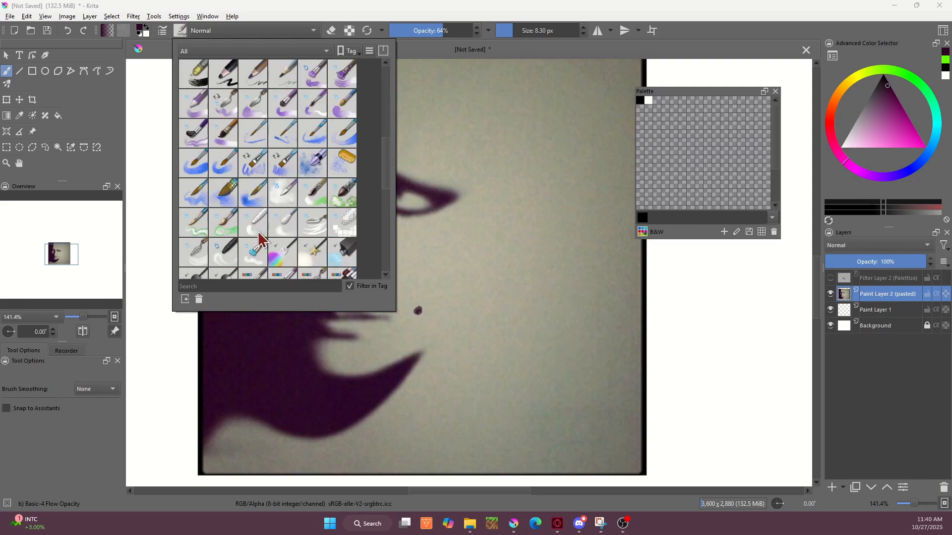
{"action": "left_click", "coordinate": [282, 223]}
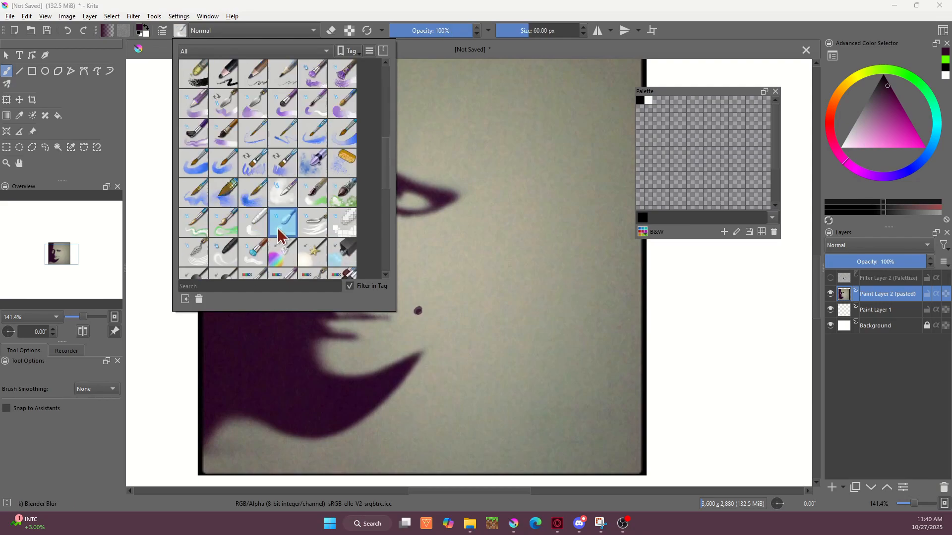
{"action": "left_click", "coordinate": [429, 307]}
{"action": "mouse_move", "coordinate": [468, 30]}
{"action": "left_mouse_down"}
{"action": "mouse_move", "coordinate": [456, 31]}
{"action": "mouse_move", "coordinate": [479, 32]}
{"action": "left_mouse_up"}
{"action": "left_click_drag", "start_coordinate": [510, 32], "coordinate": [516, 33]}
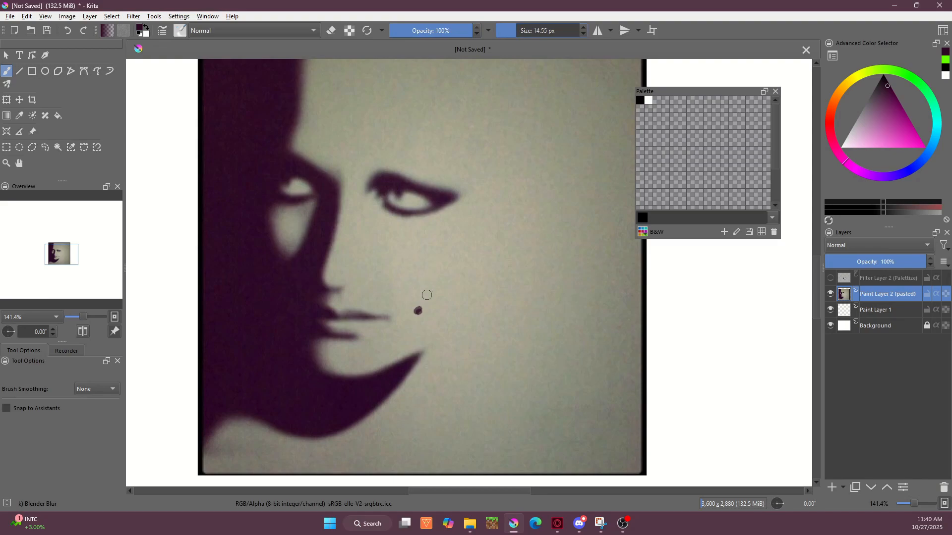
{"action": "left_click_drag", "start_coordinate": [416, 307], "coordinate": [420, 307]}
{"action": "scroll", "coordinate": [421, 298], "scroll_direction": "down", "scroll_amount": 2}
{"action": "scroll", "coordinate": [420, 301], "scroll_direction": "up", "scroll_amount": 2}
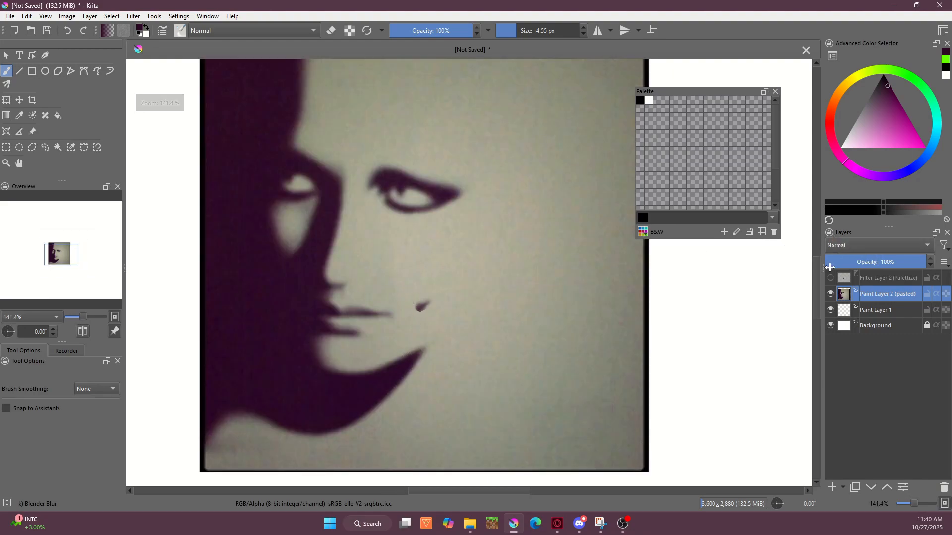
Step: Show the Palettize filter layer again and examine the dithered portrait and mole at several zoom levels
{"action": "left_click", "coordinate": [830, 278]}
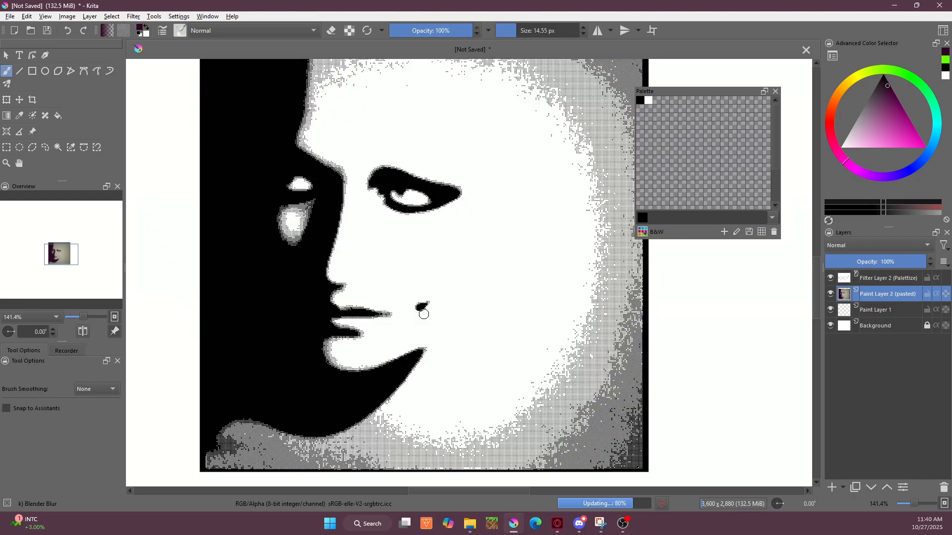
{"action": "scroll", "coordinate": [415, 282], "scroll_direction": "up", "scroll_amount": 2}
{"action": "scroll", "coordinate": [409, 276], "scroll_direction": "down", "scroll_amount": 2}
{"action": "scroll", "coordinate": [440, 208], "scroll_direction": "down", "scroll_amount": 3}
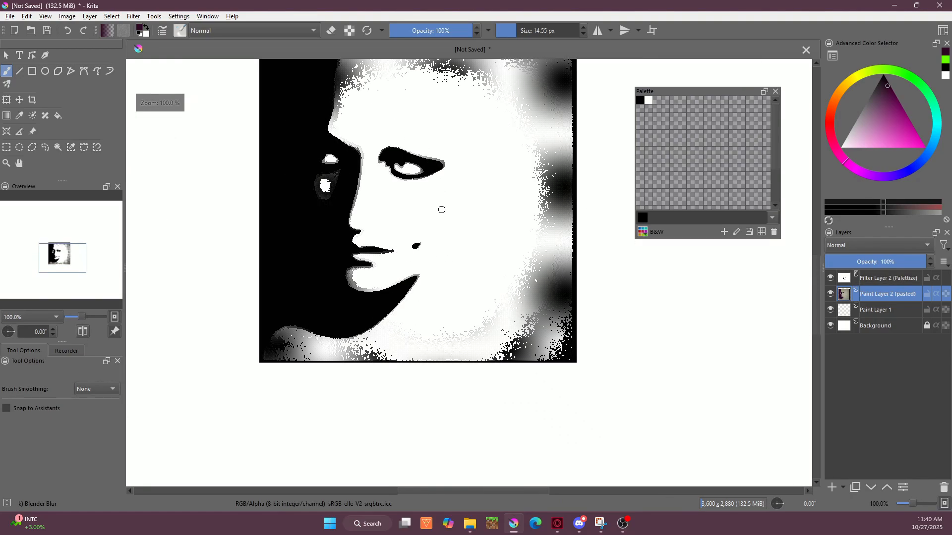
{"action": "scroll", "coordinate": [421, 208], "scroll_direction": "up", "scroll_amount": 2}
{"action": "scroll", "coordinate": [418, 185], "scroll_direction": "down", "scroll_amount": 2}
{"action": "scroll", "coordinate": [464, 251], "scroll_direction": "up", "scroll_amount": 2}
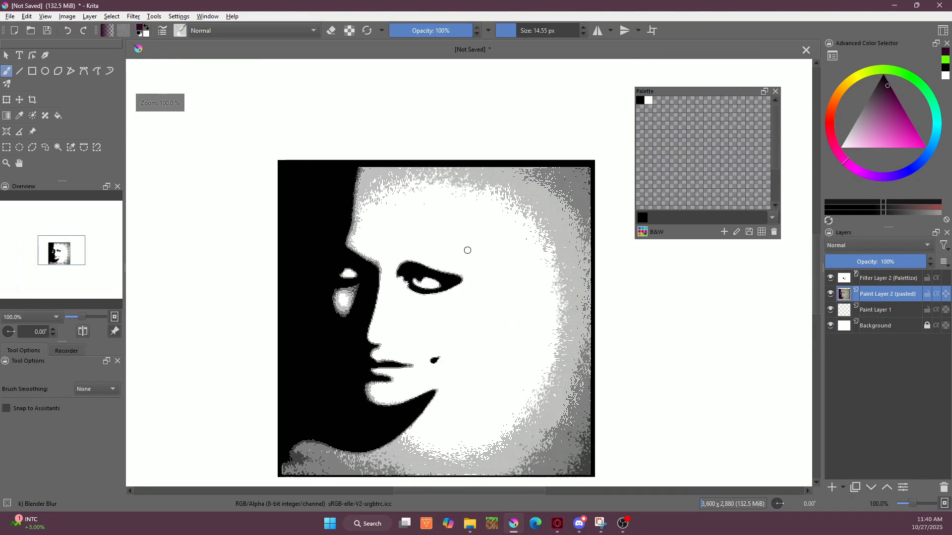
{"action": "scroll", "coordinate": [456, 249], "scroll_direction": "down", "scroll_amount": 1}
{"action": "scroll", "coordinate": [466, 312], "scroll_direction": "up", "scroll_amount": 2}
{"action": "scroll", "coordinate": [418, 300], "scroll_direction": "down", "scroll_amount": 3}
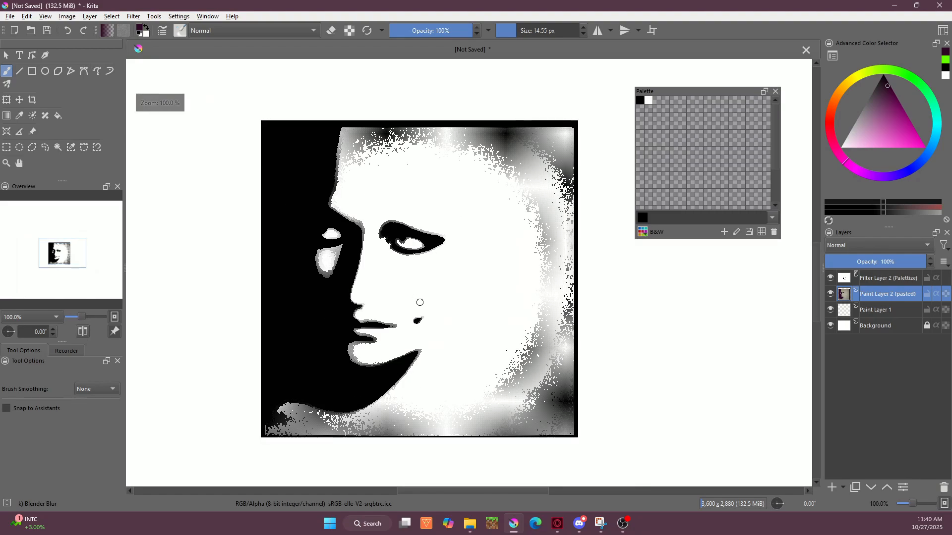
{"action": "scroll", "coordinate": [461, 306], "scroll_direction": "up", "scroll_amount": 3}
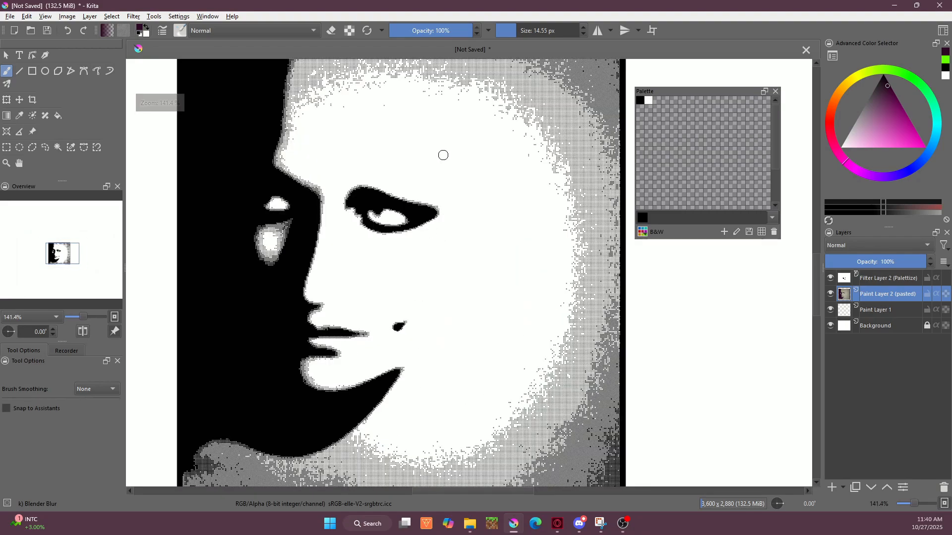